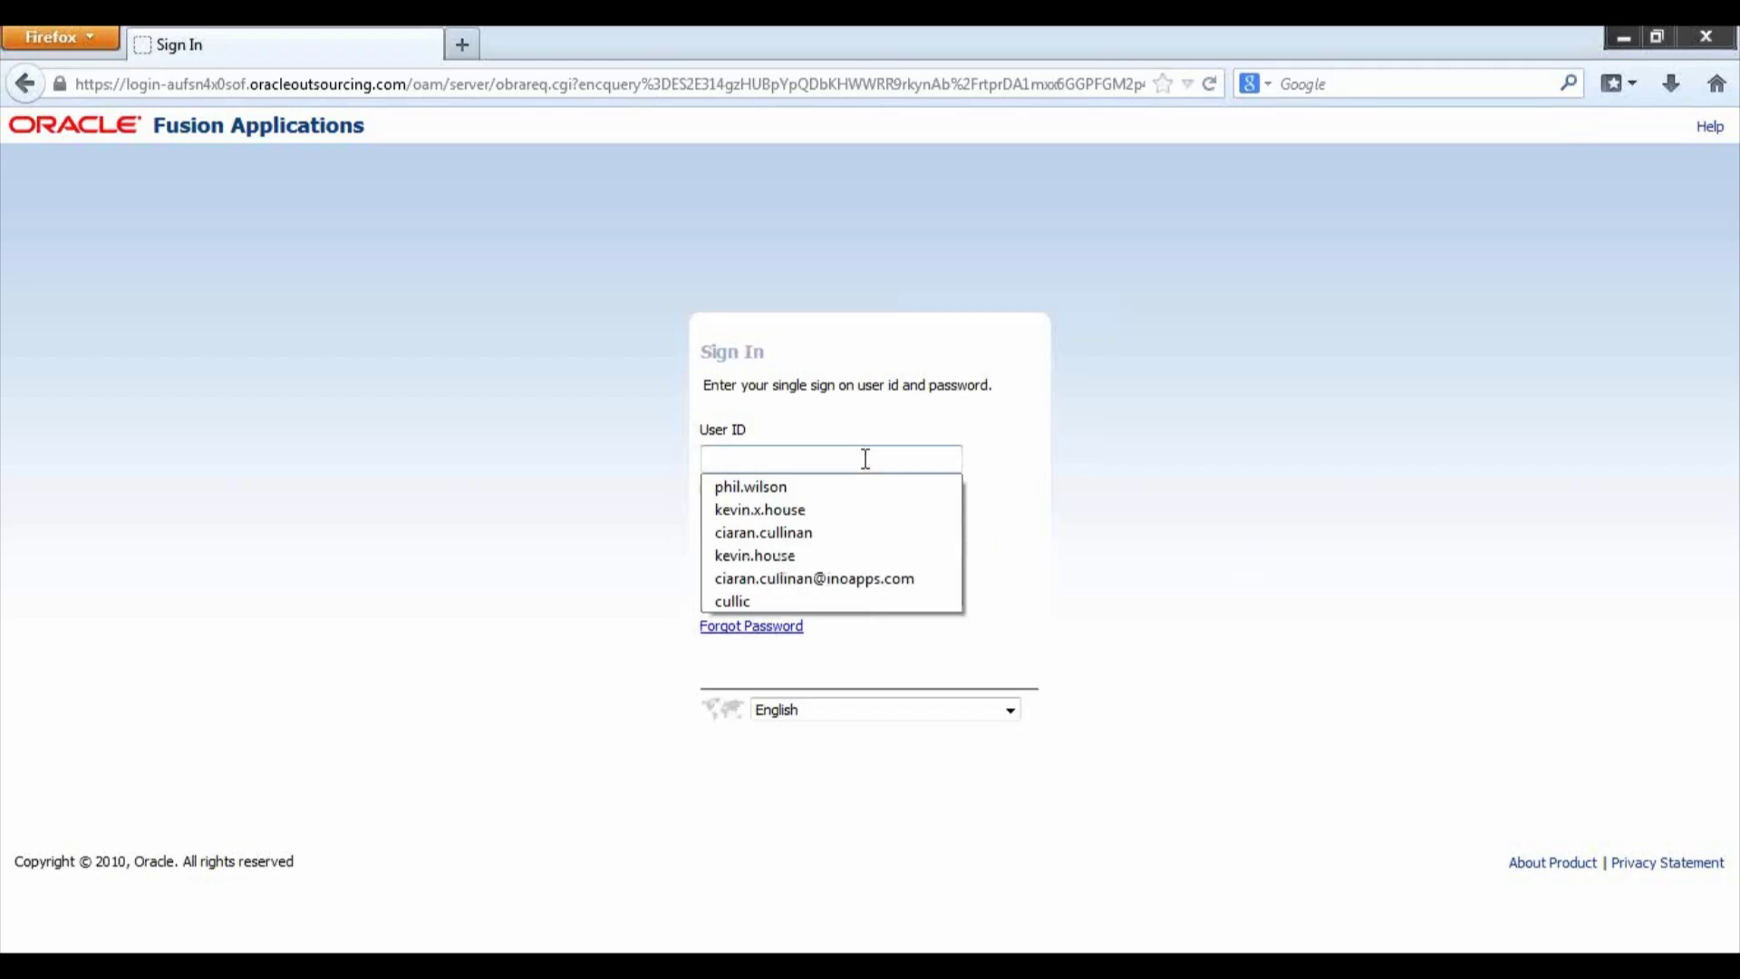
- Sign in to Fusion Applications with the saved user ID and the account password
{"action": "left_click", "coordinate": [872, 512]}
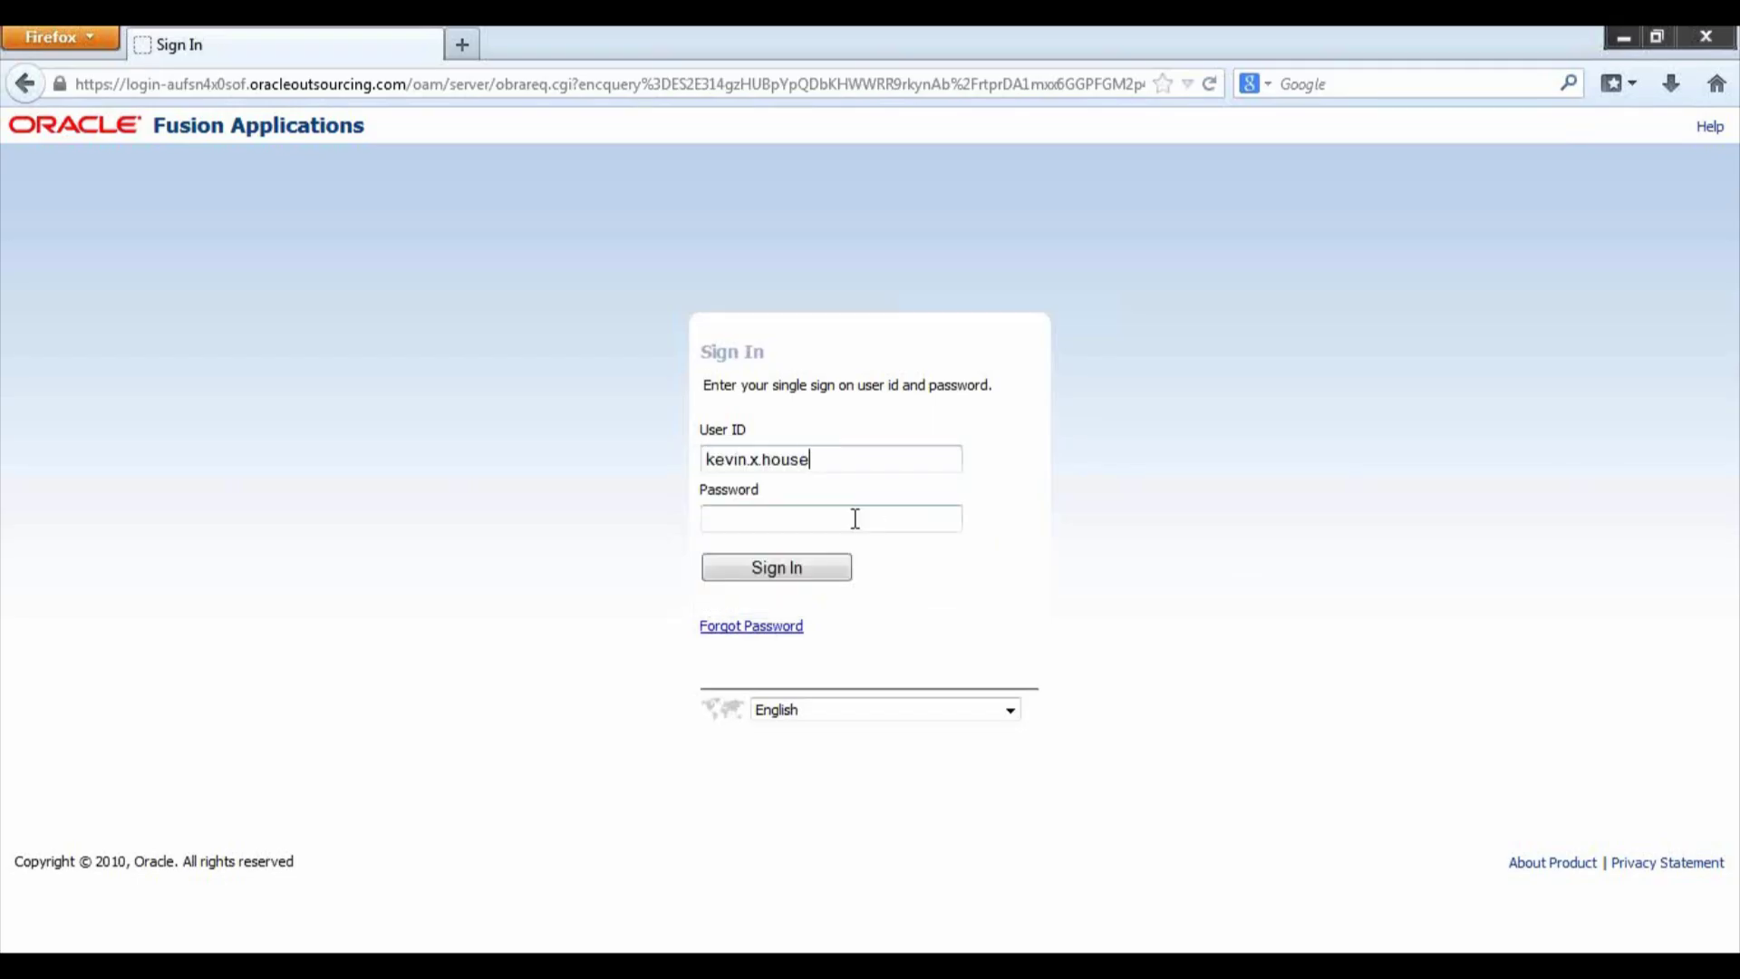
{"action": "type", "text": "*******"}
{"action": "left_click", "coordinate": [780, 567]}
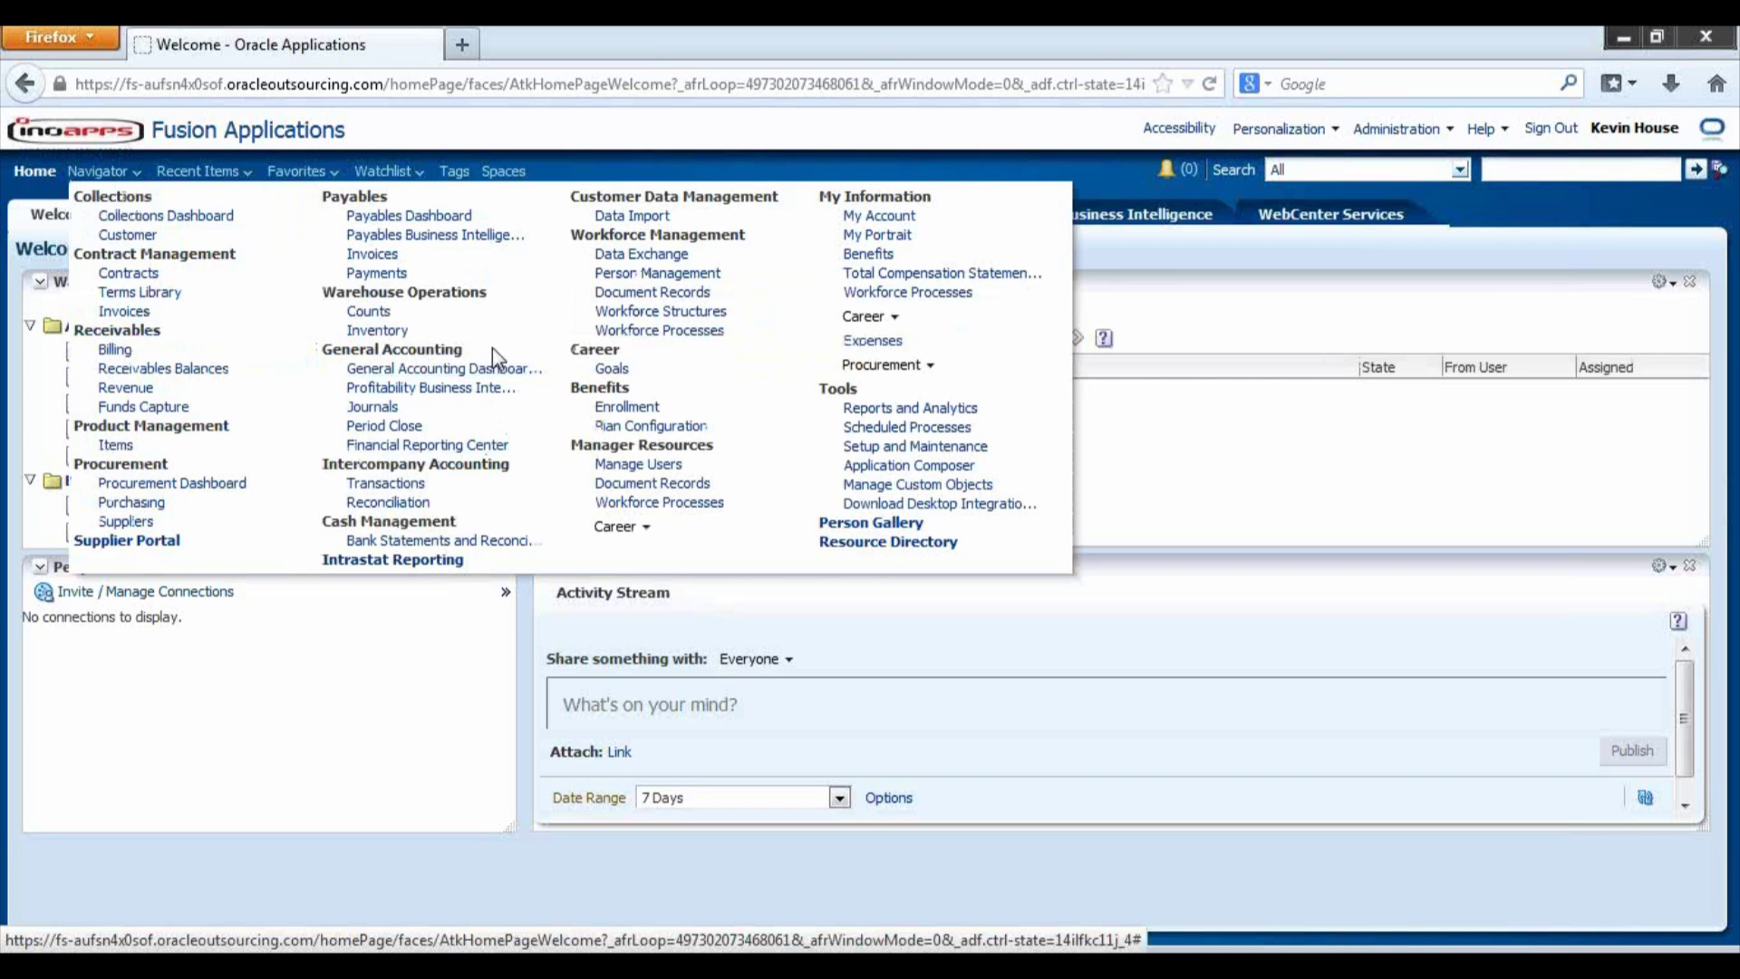
- Open the General Accounting Journals work area from the Navigator
{"action": "left_click", "coordinate": [380, 408]}
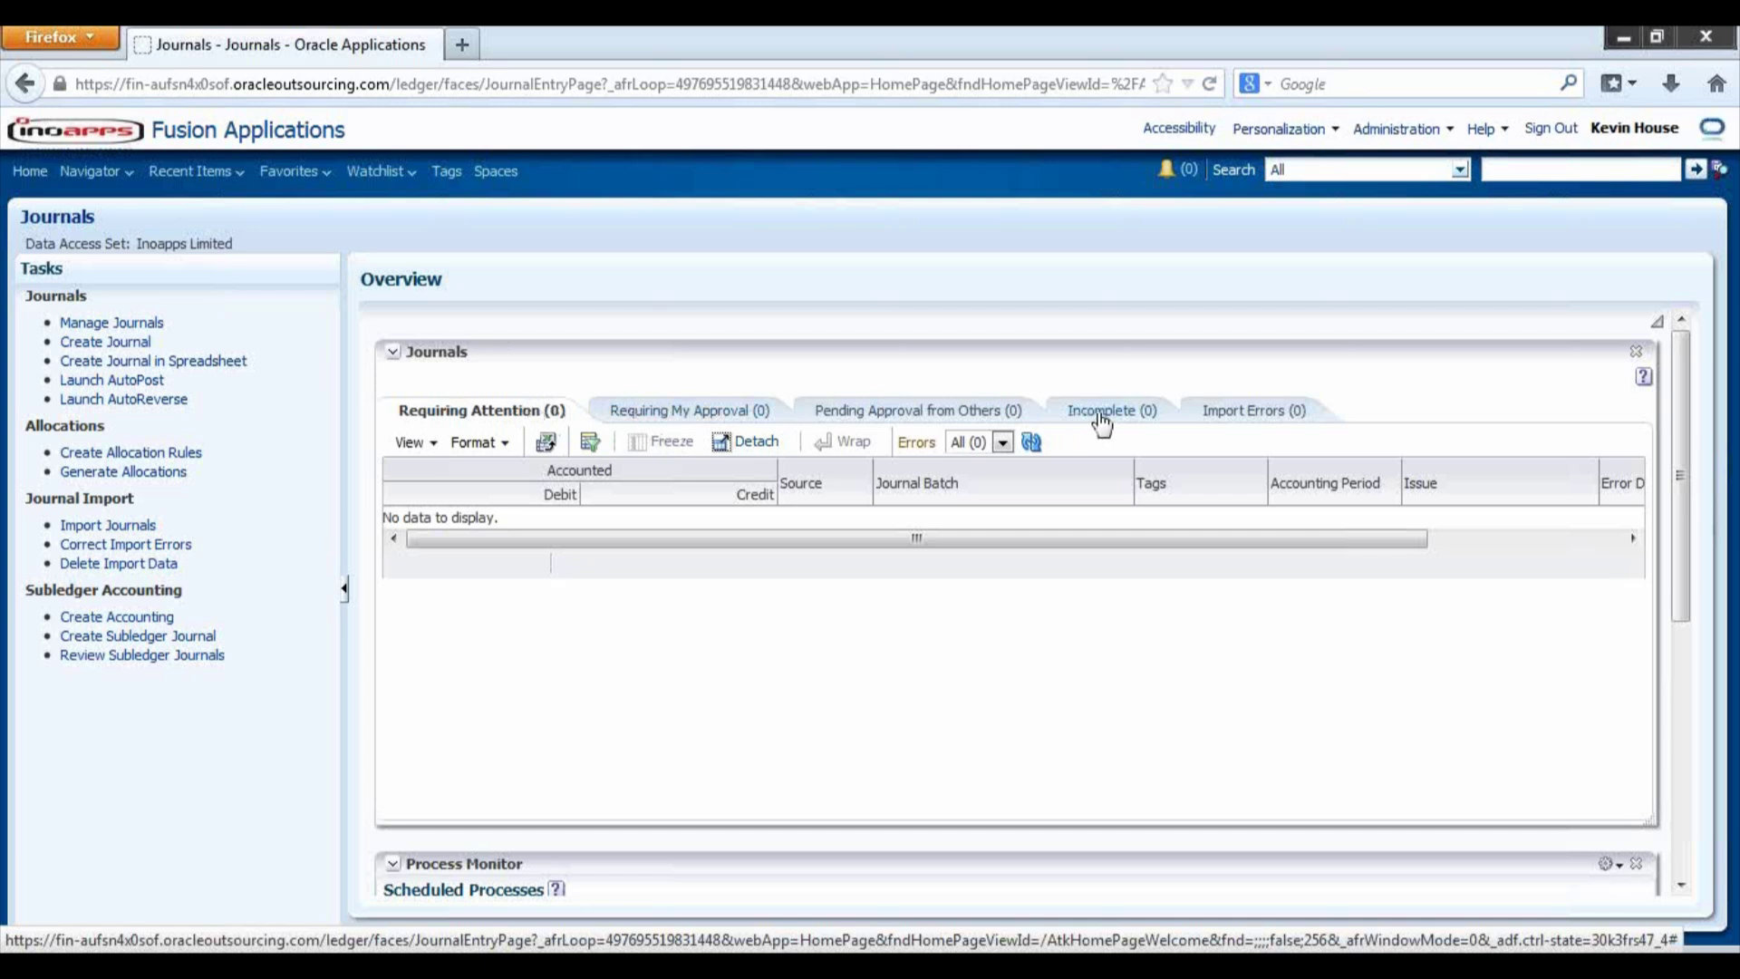
- Create journal 'Test Demo' with description 'Test Demo', date 8/10/2013 and category Allocations
{"action": "left_click", "coordinate": [126, 349]}
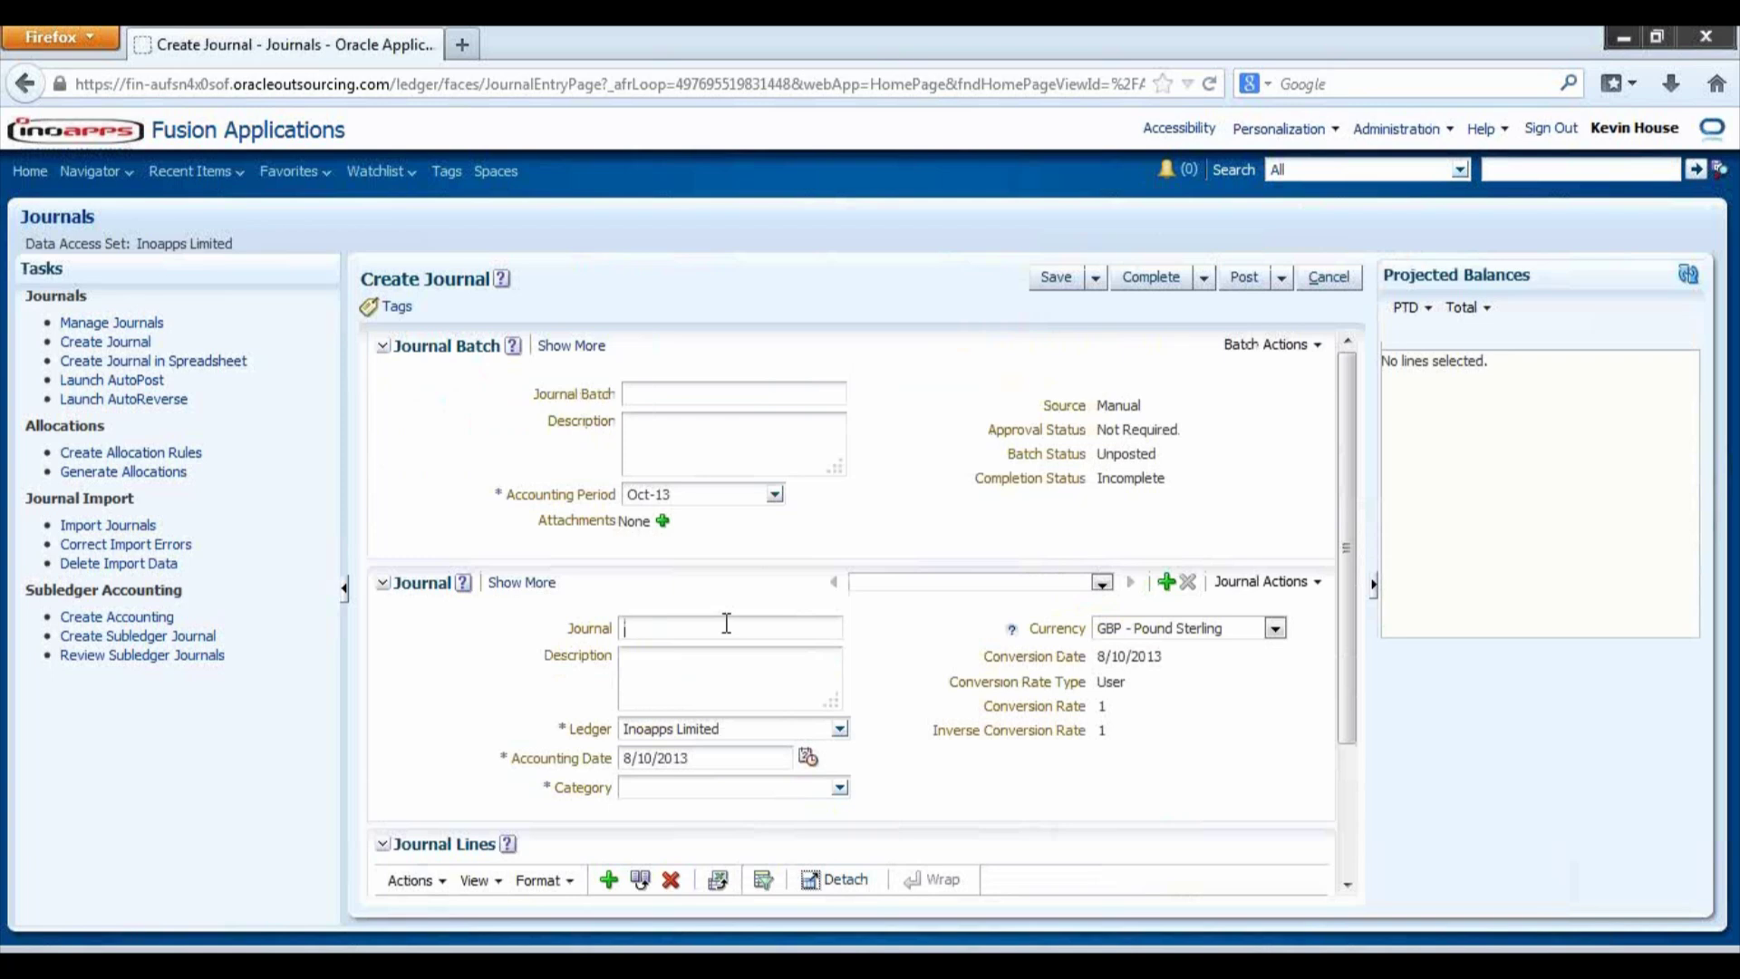
{"action": "type", "text": "Test Demo"}
{"action": "key", "text": "Tab"}
{"action": "type", "text": "Test Demo"}
{"action": "left_click", "coordinate": [727, 758]}
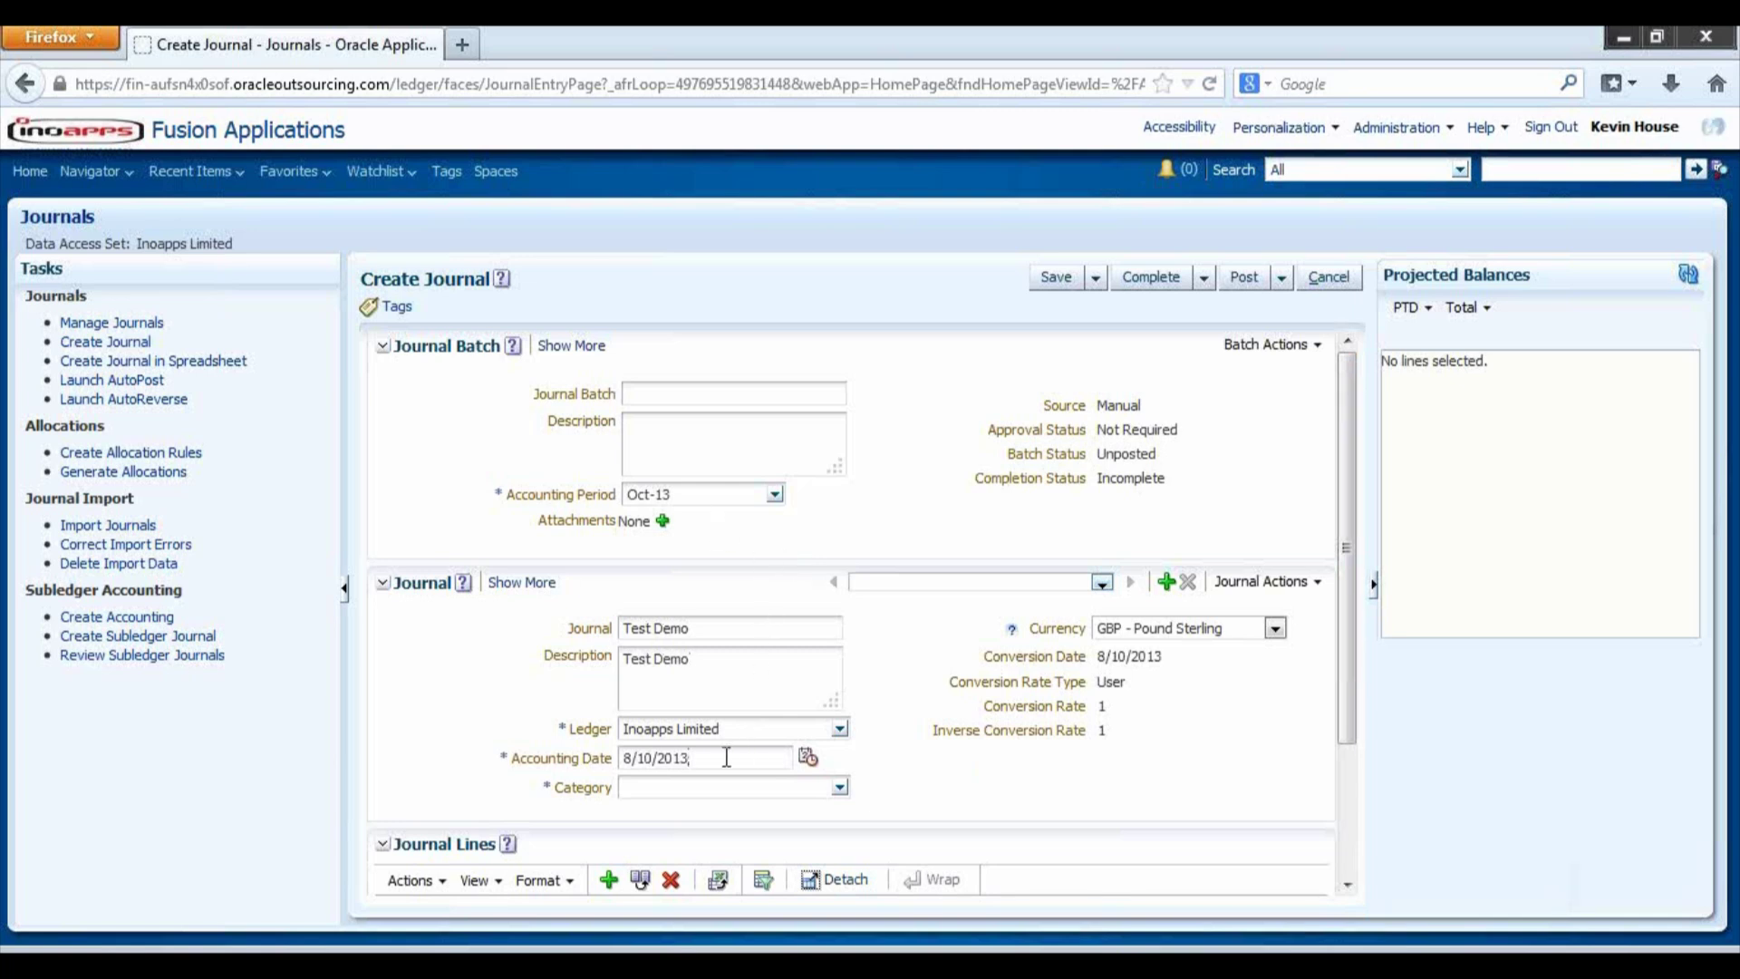
{"action": "left_click", "coordinate": [771, 792]}
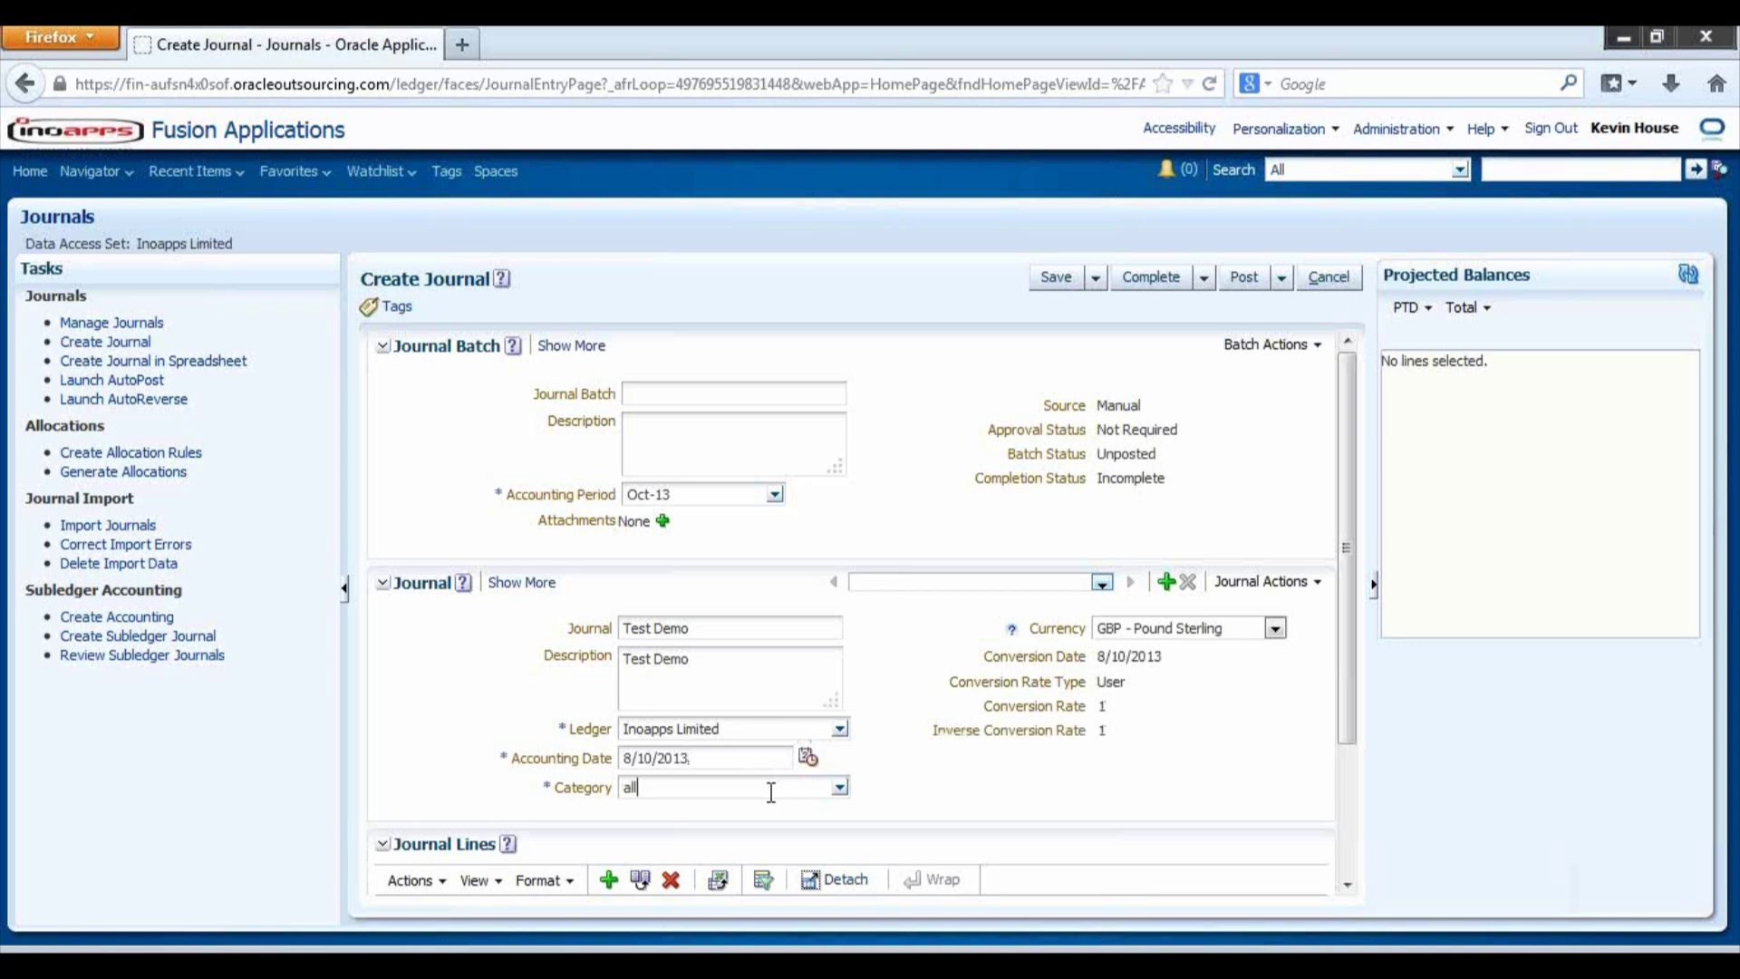
{"action": "key", "text": "Tab"}
{"action": "left_click", "coordinate": [1347, 884]}
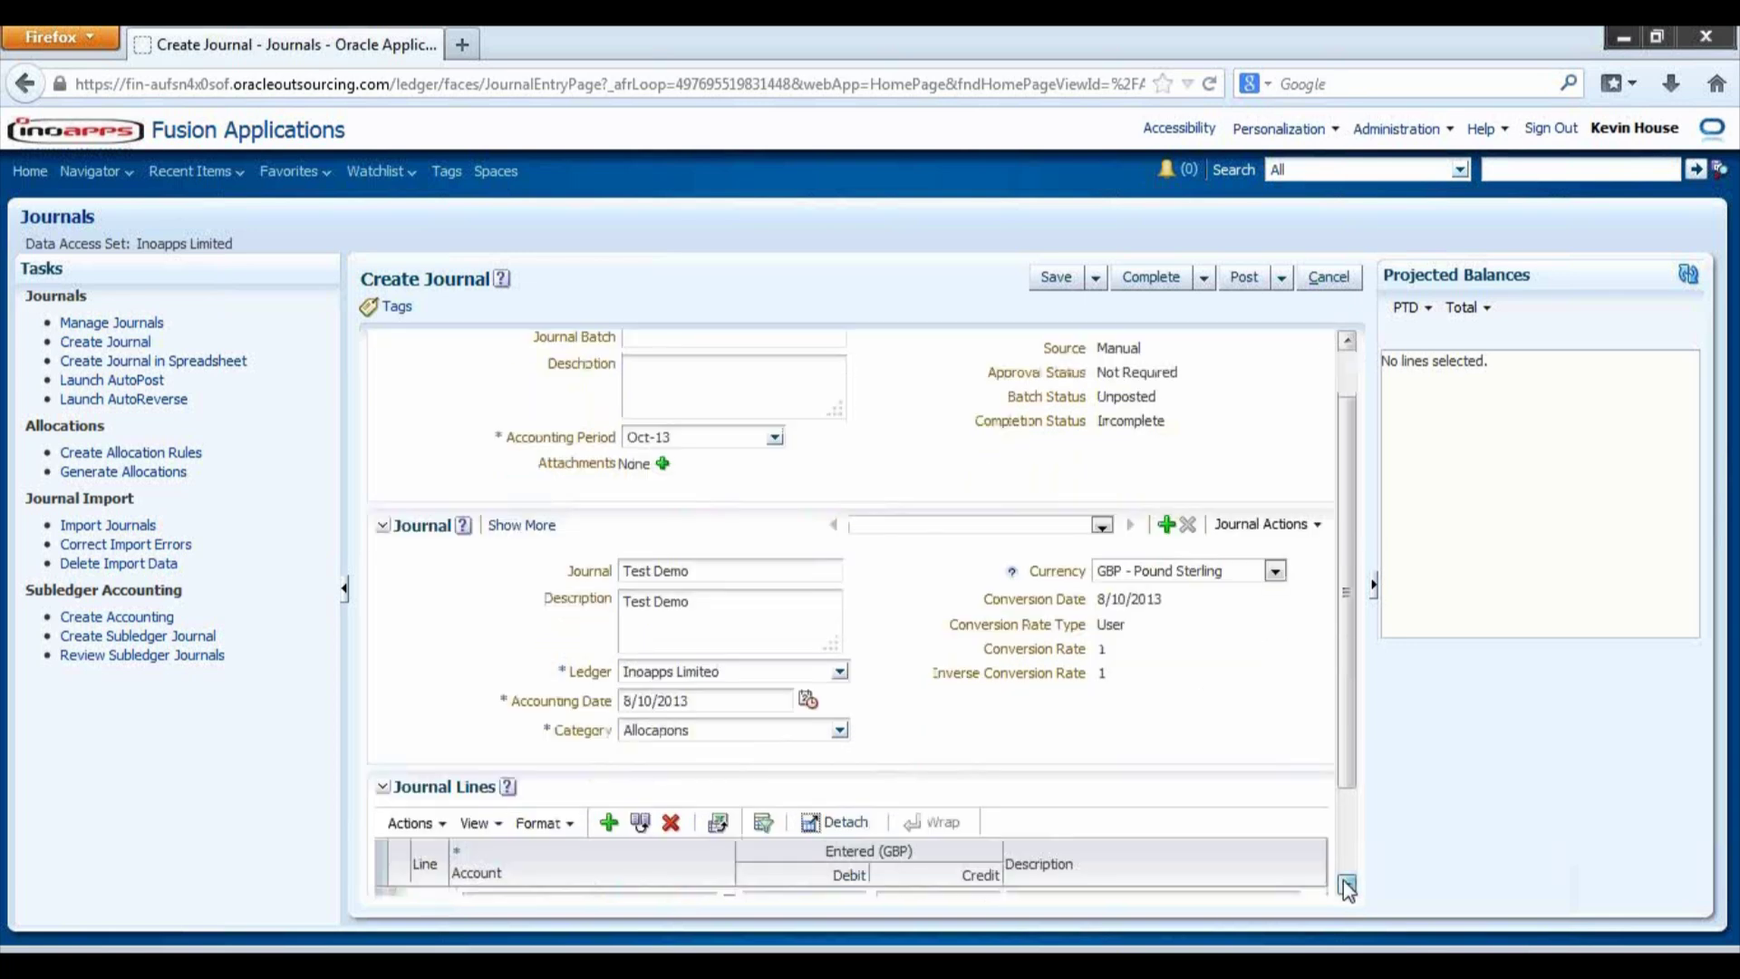
{"action": "left_click", "coordinate": [625, 796]}
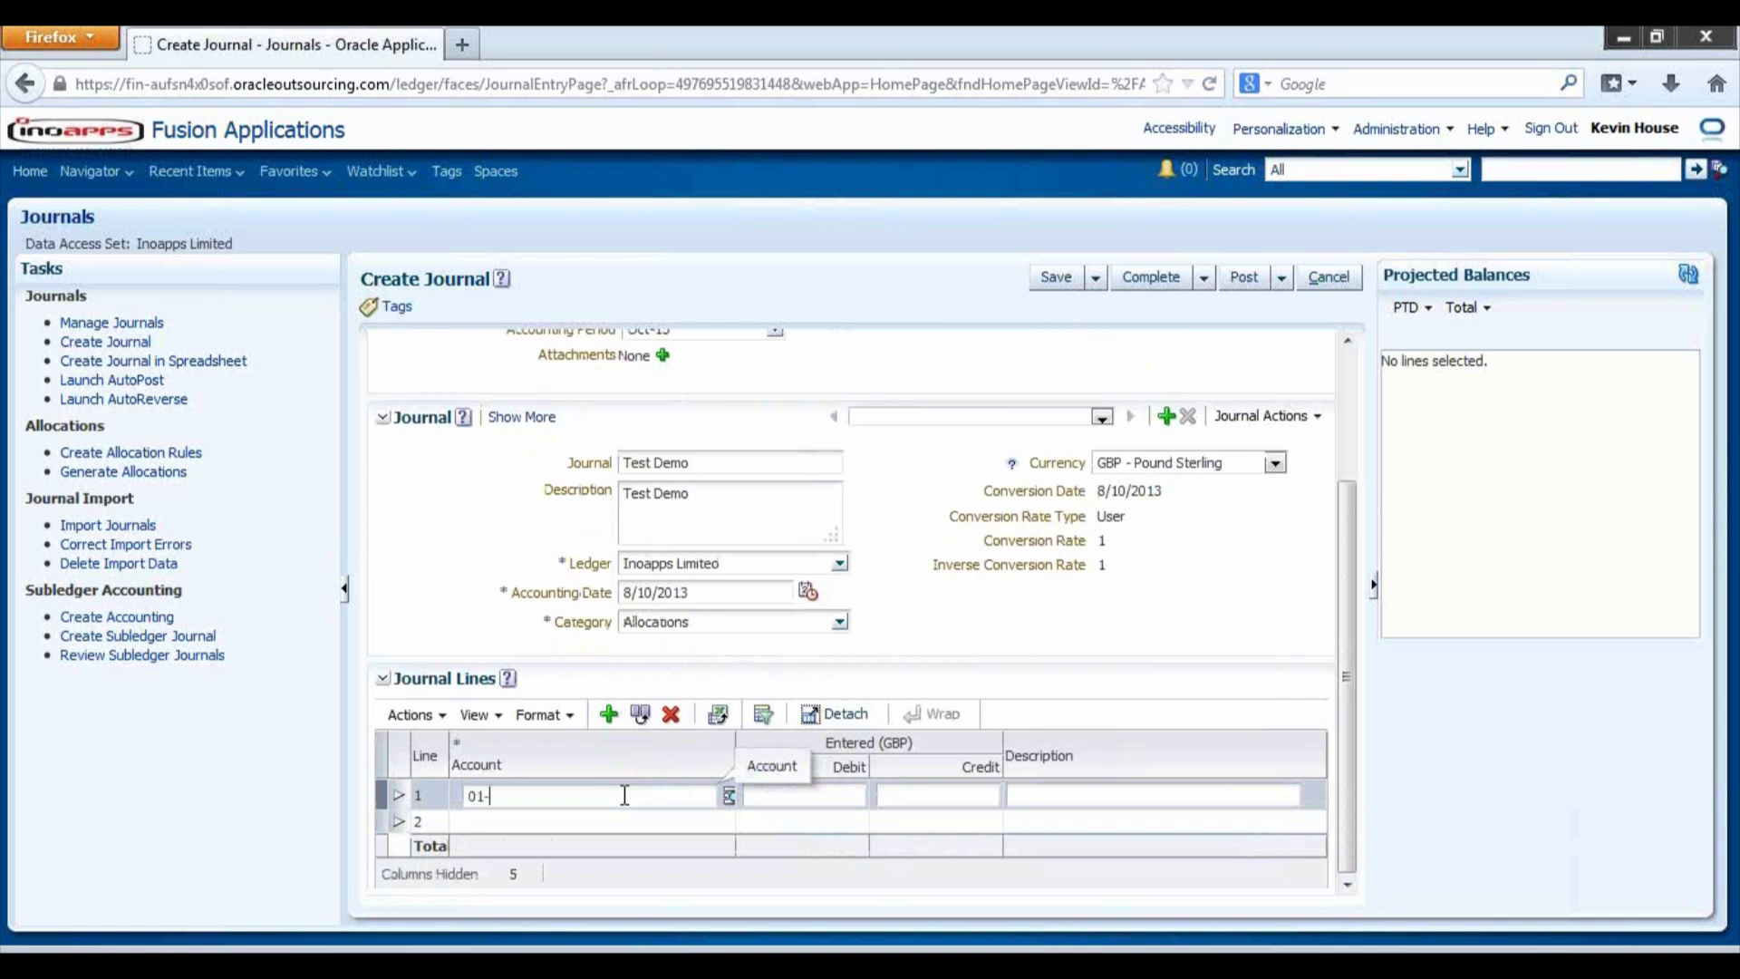
{"action": "left_click", "coordinate": [730, 797]}
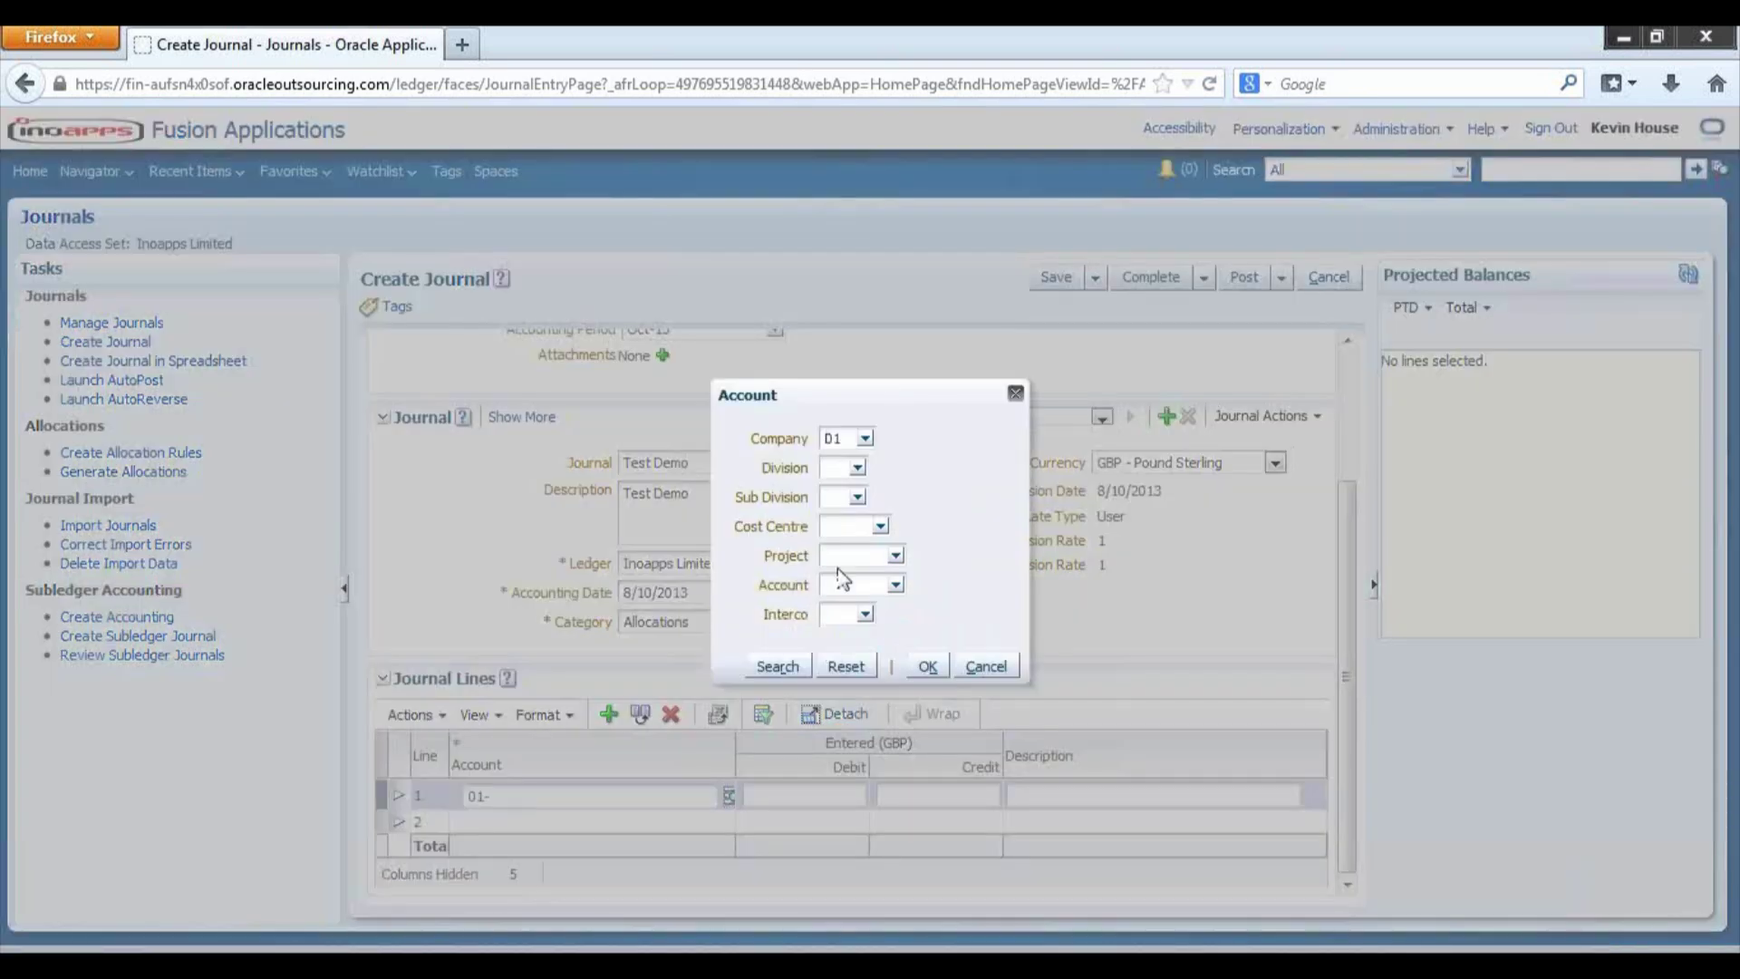
{"action": "left_click", "coordinate": [840, 466]}
{"action": "type", "text": "0"}
{"action": "left_click", "coordinate": [841, 495]}
{"action": "left_click", "coordinate": [849, 523]}
{"action": "type", "text": "0000"}
{"action": "left_click", "coordinate": [833, 496]}
{"action": "type", "text": "000000"}
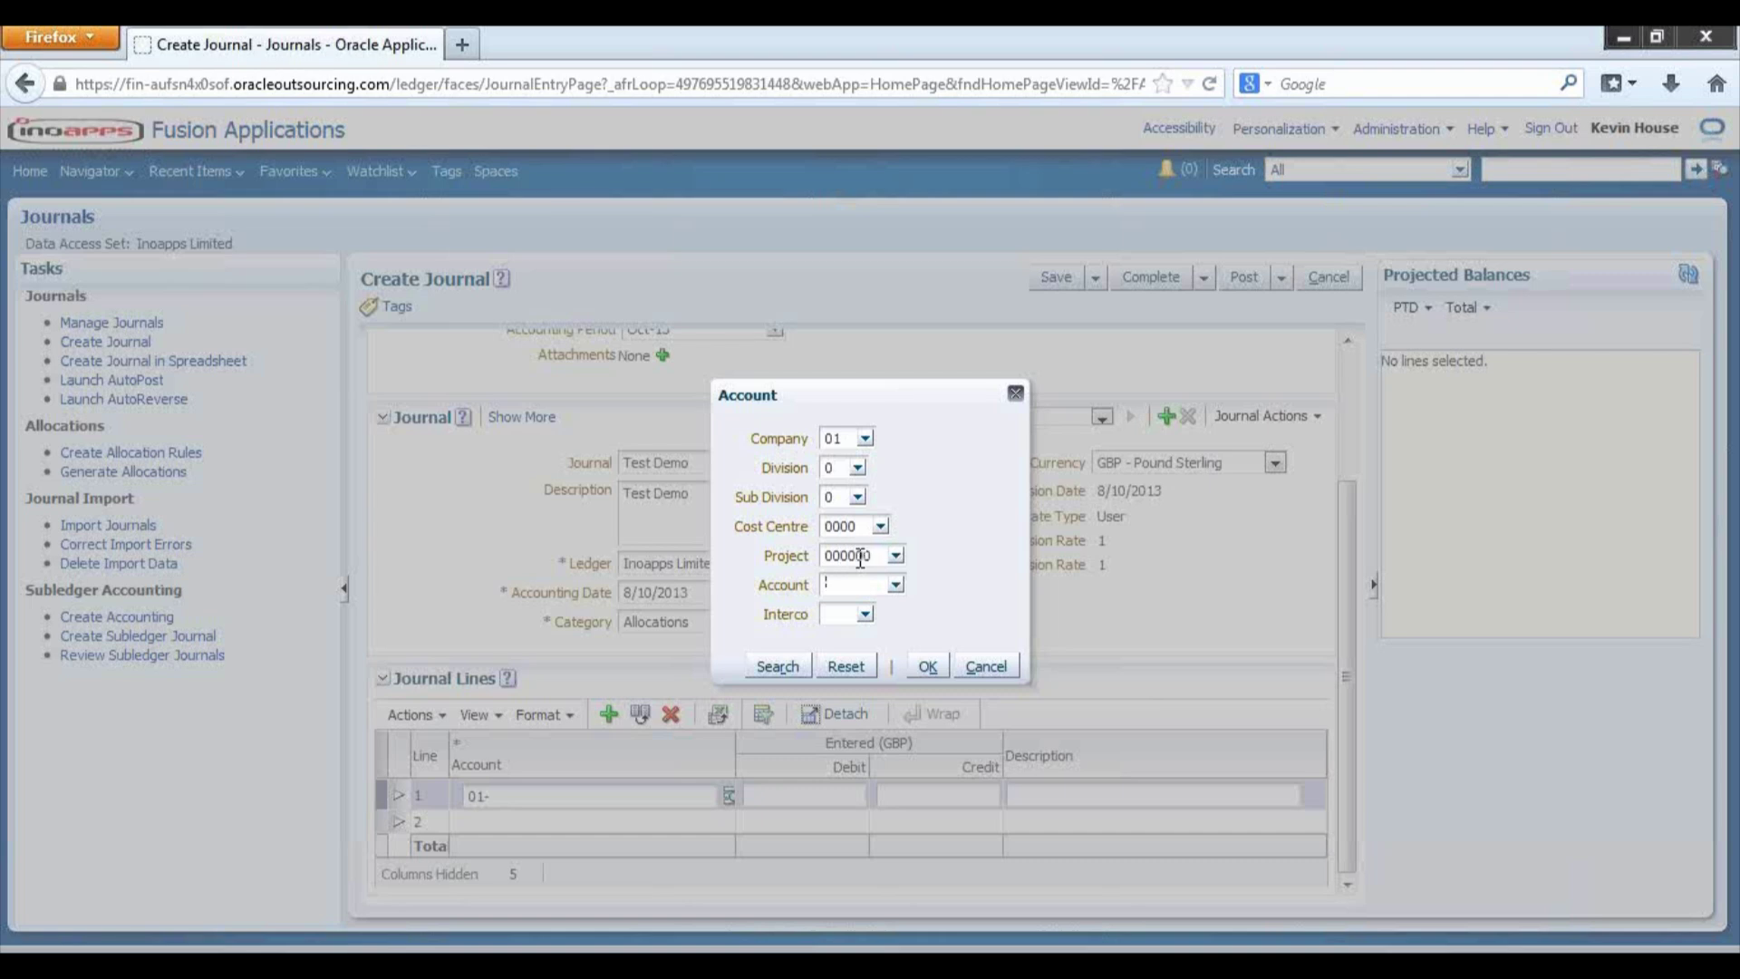
{"action": "type", "text": "981170"}
{"action": "left_click", "coordinate": [780, 667]}
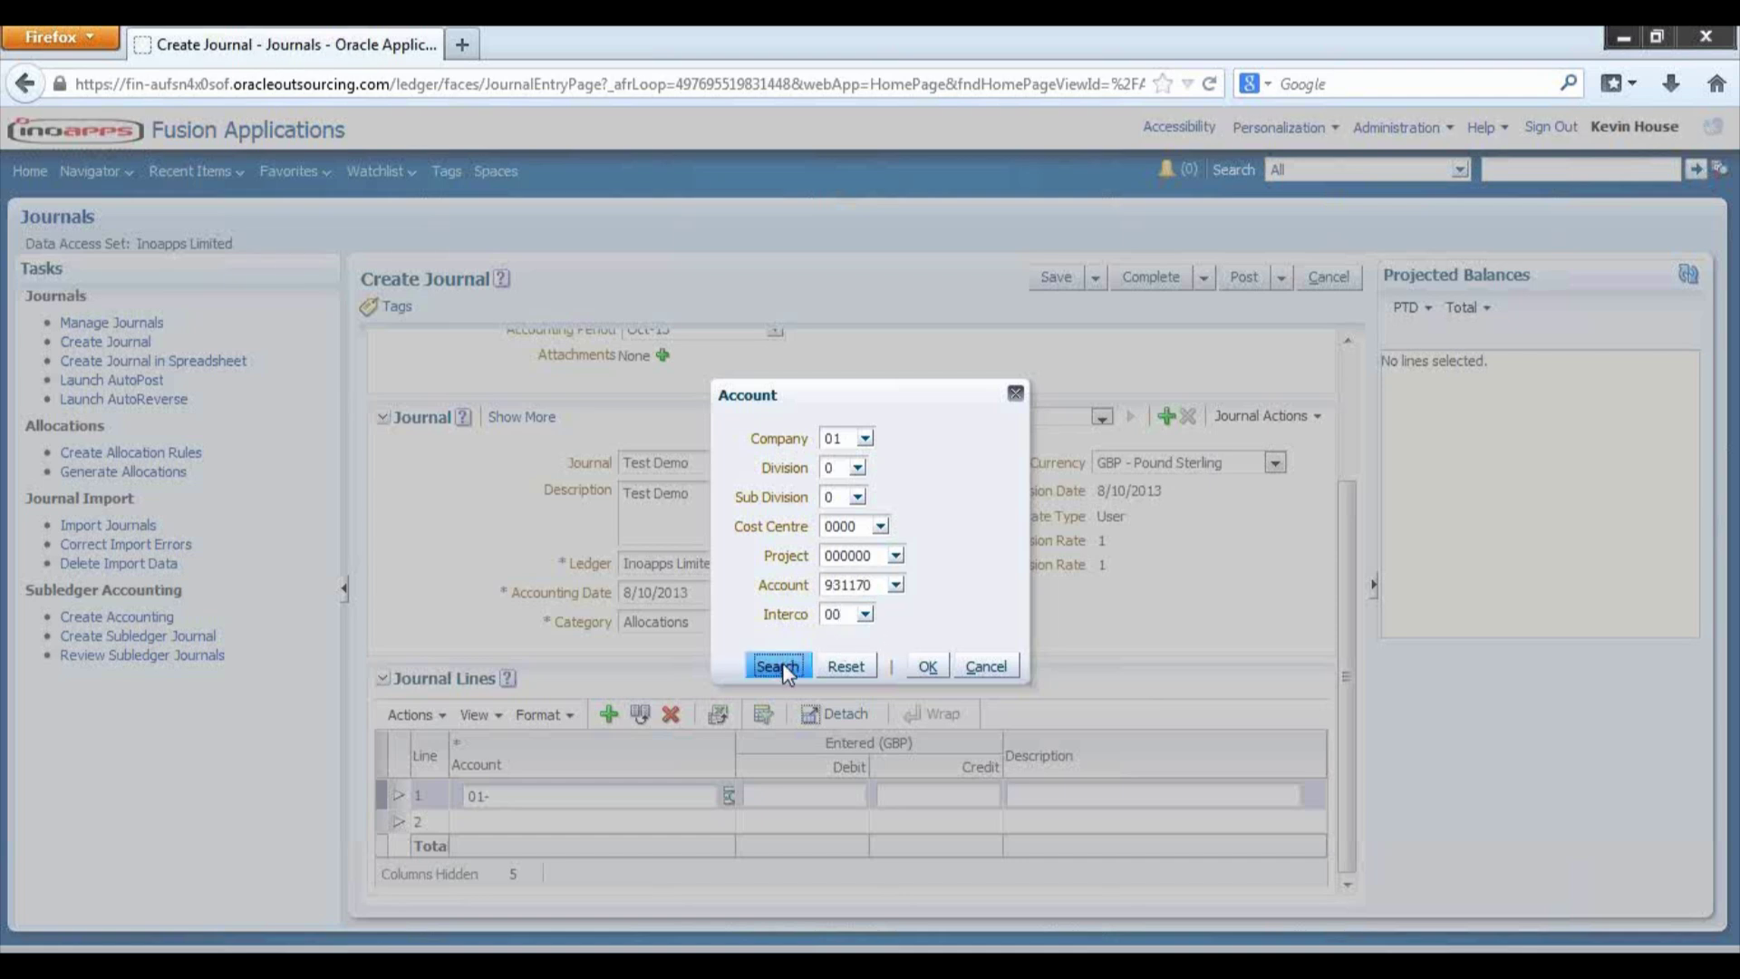
{"action": "left_click", "coordinate": [745, 680]}
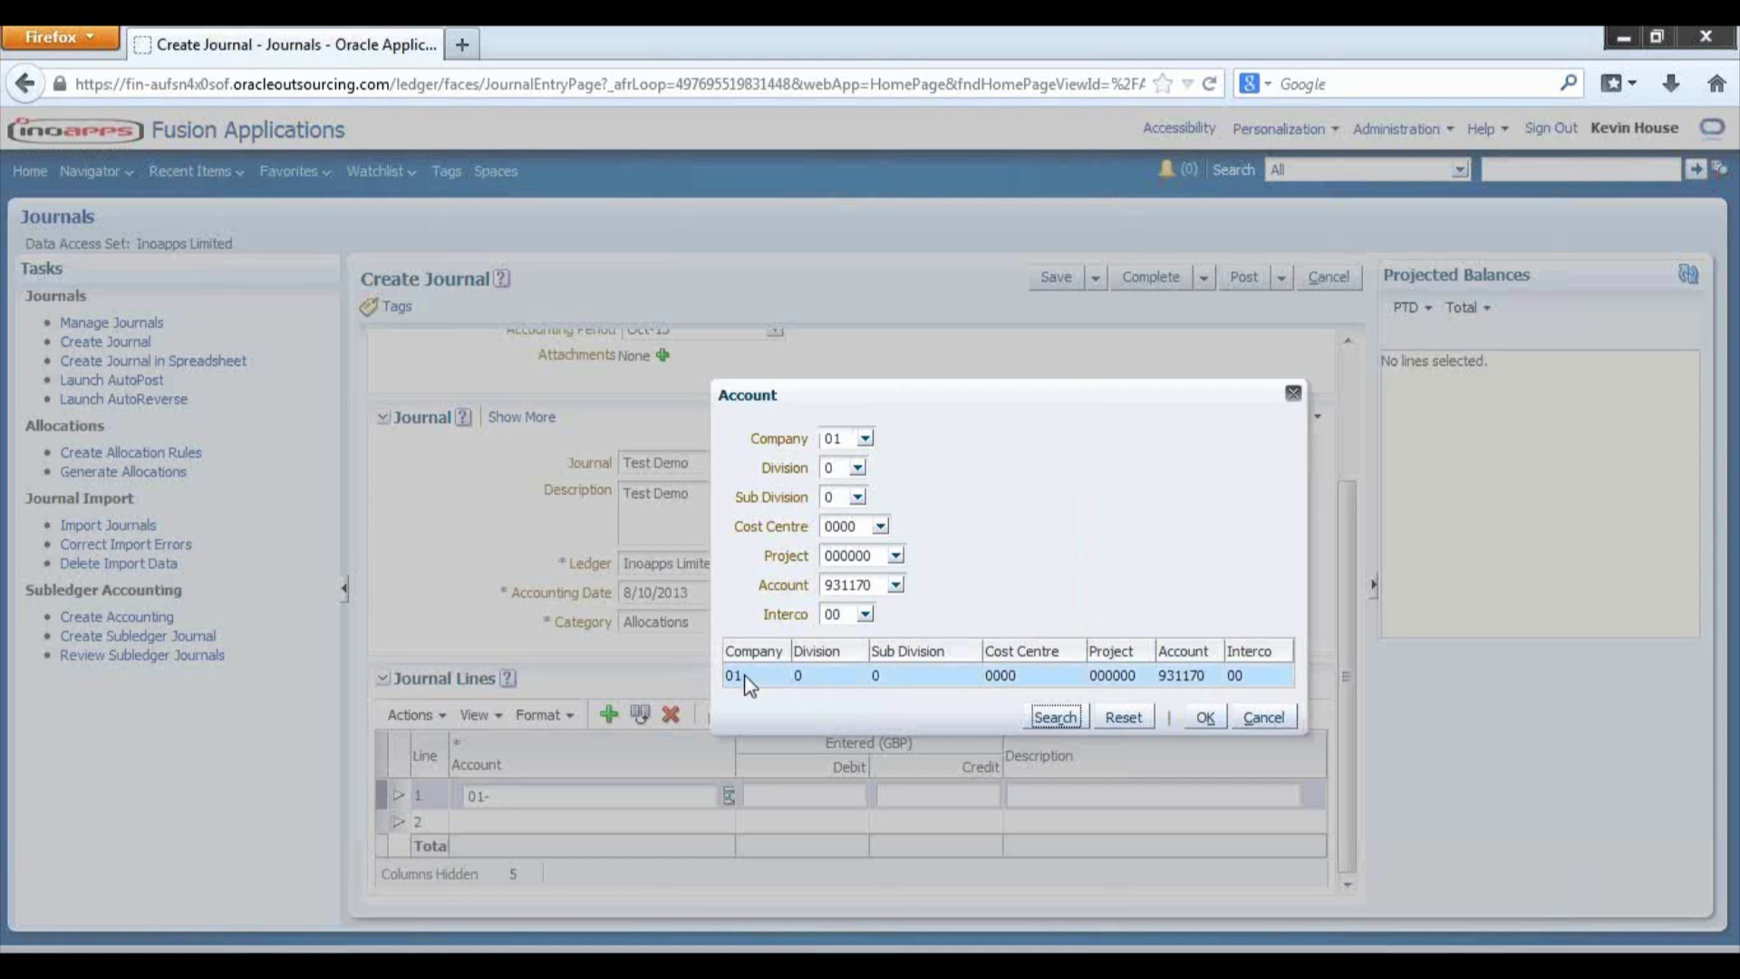
{"action": "left_click", "coordinate": [1213, 718]}
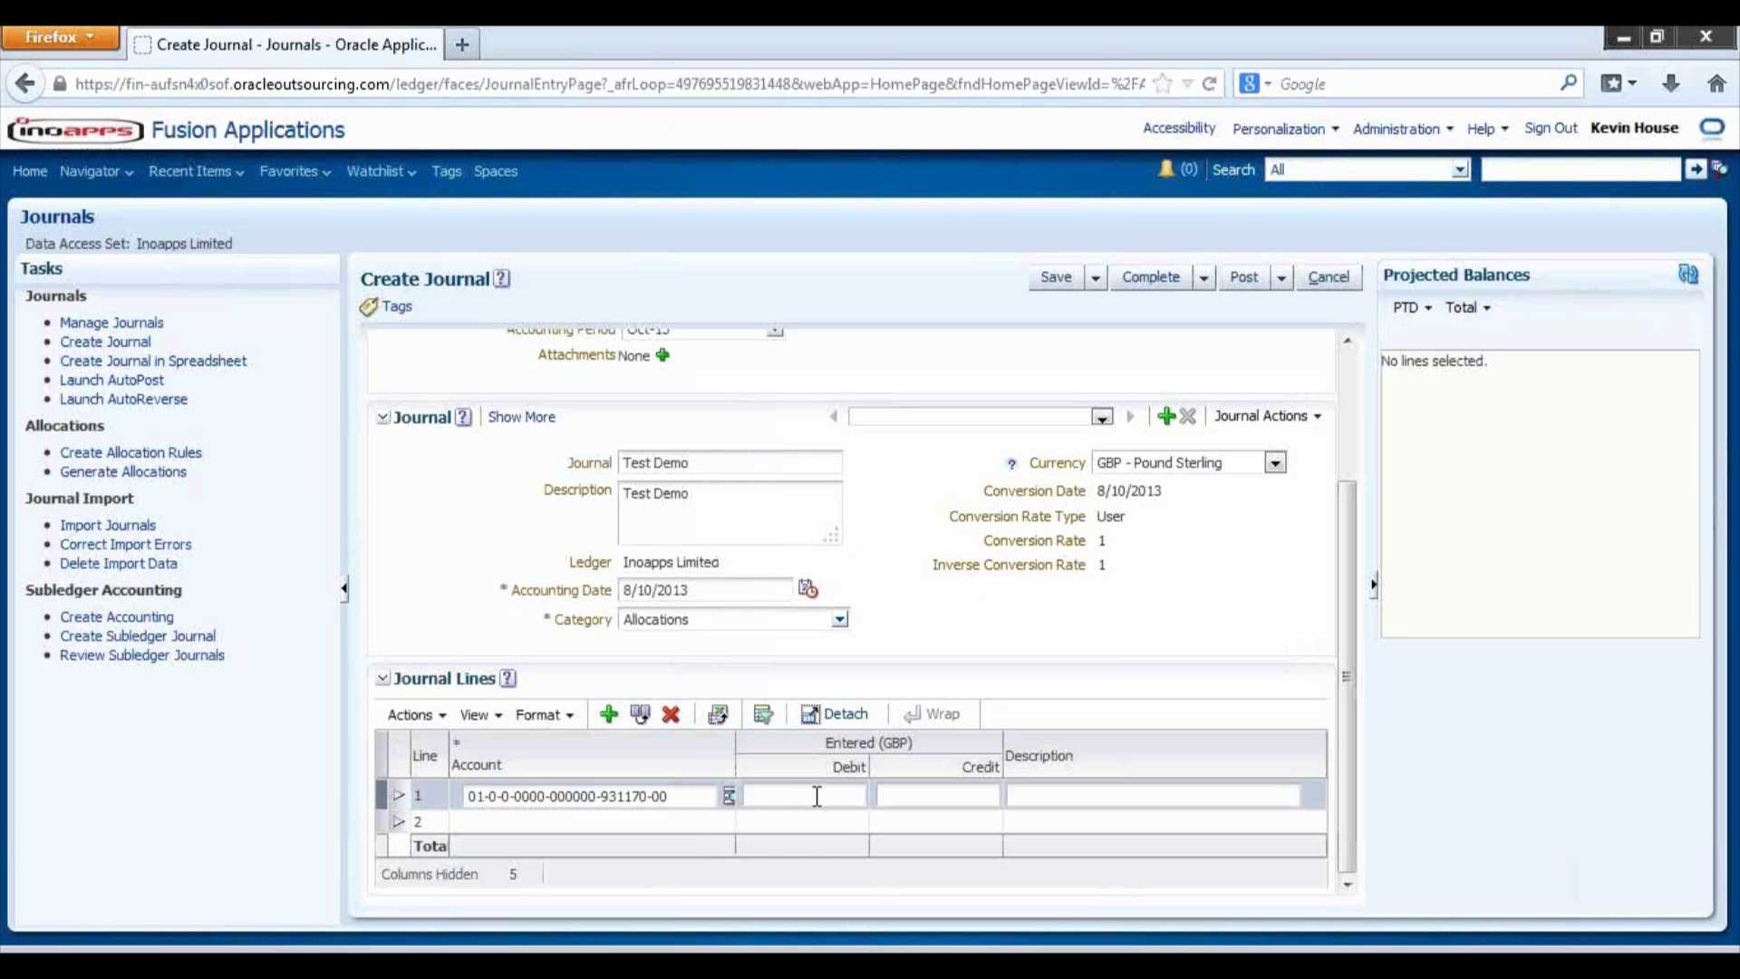
{"action": "type", "text": "100"}
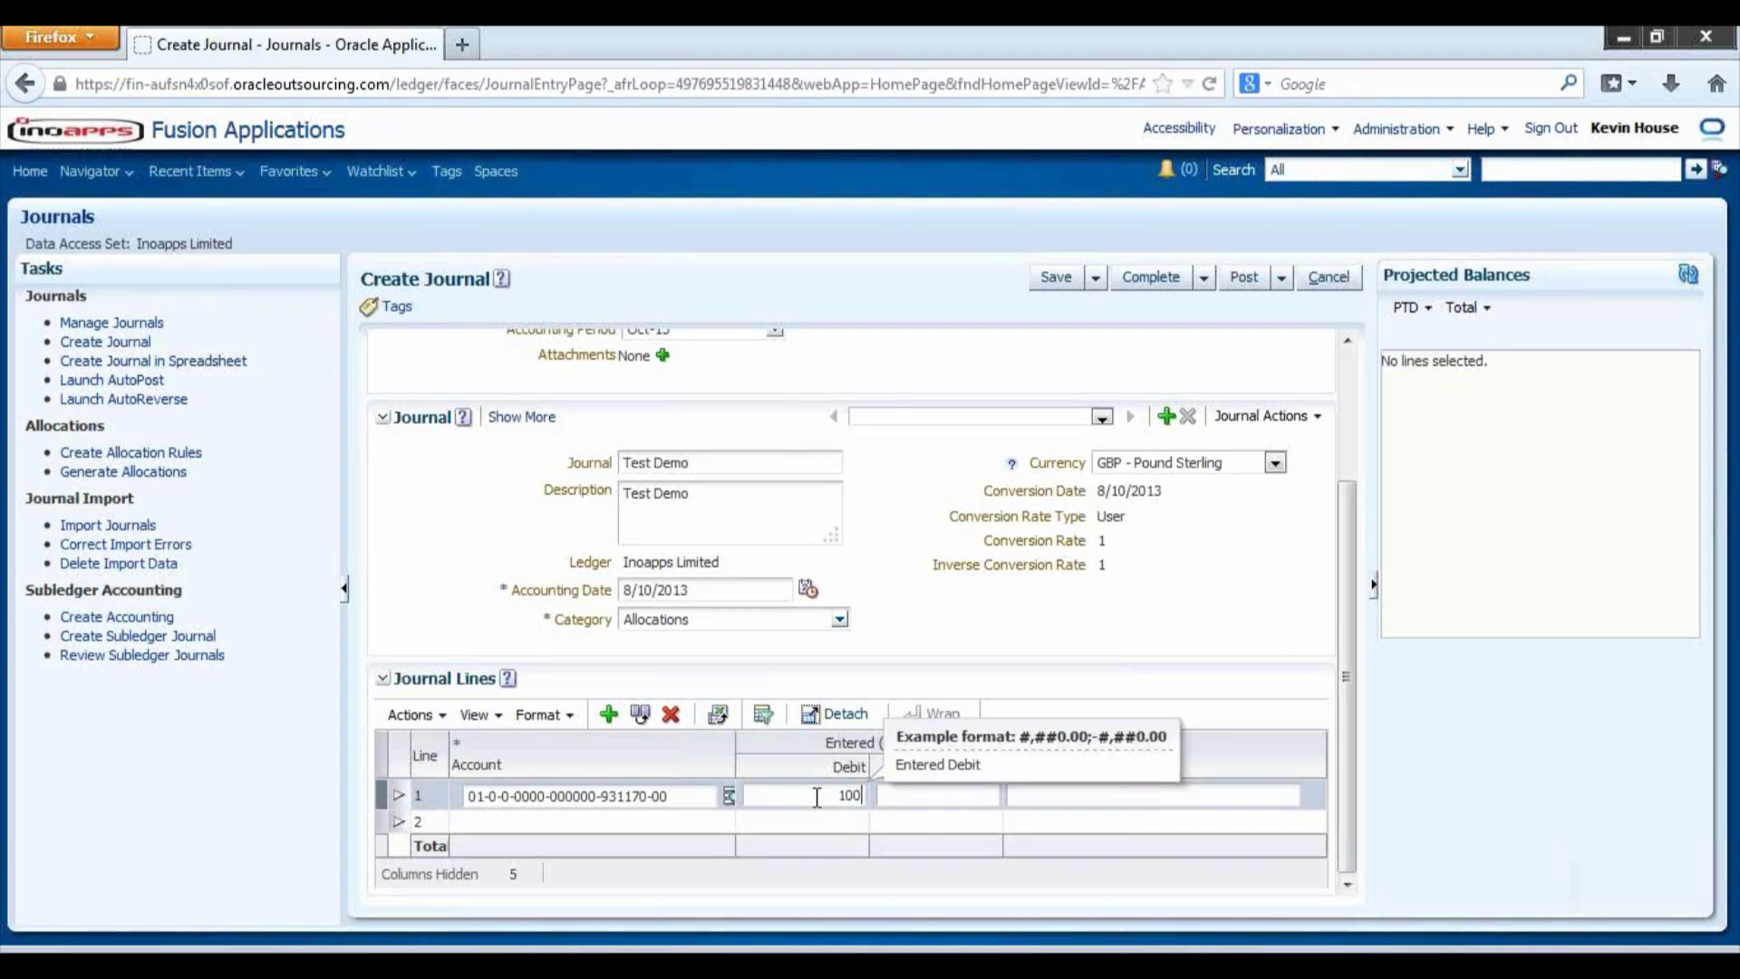
{"action": "left_click", "coordinate": [1047, 797]}
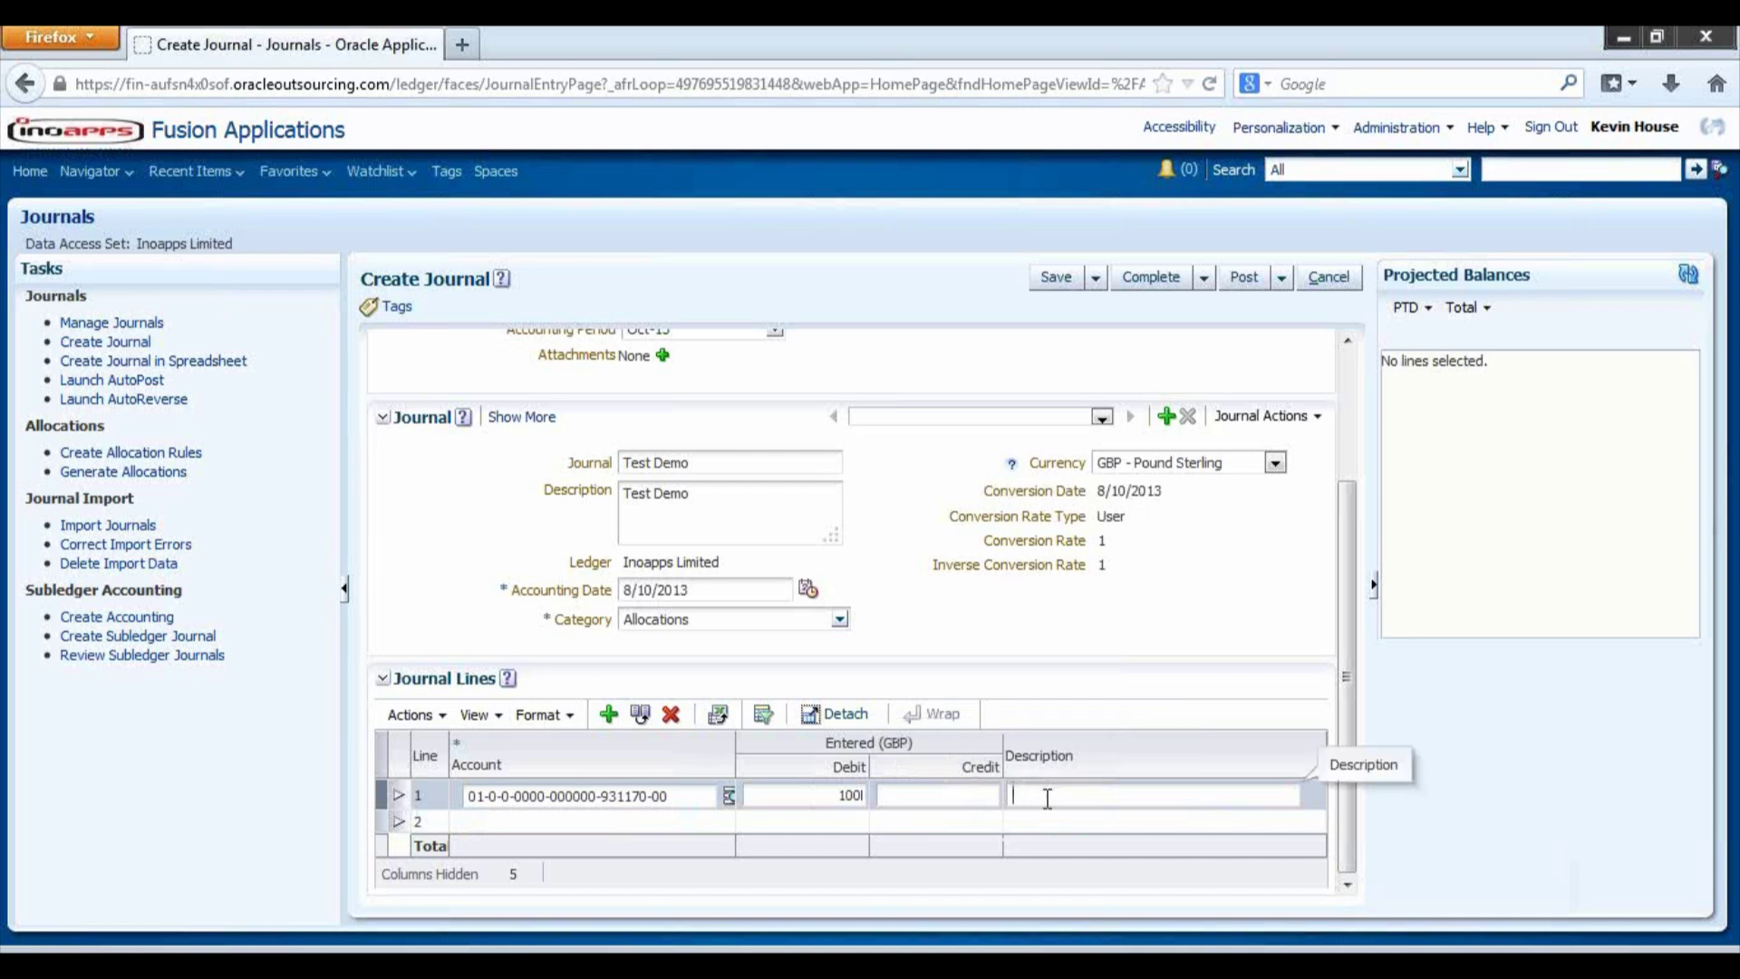
{"action": "type", "text": "Test"}
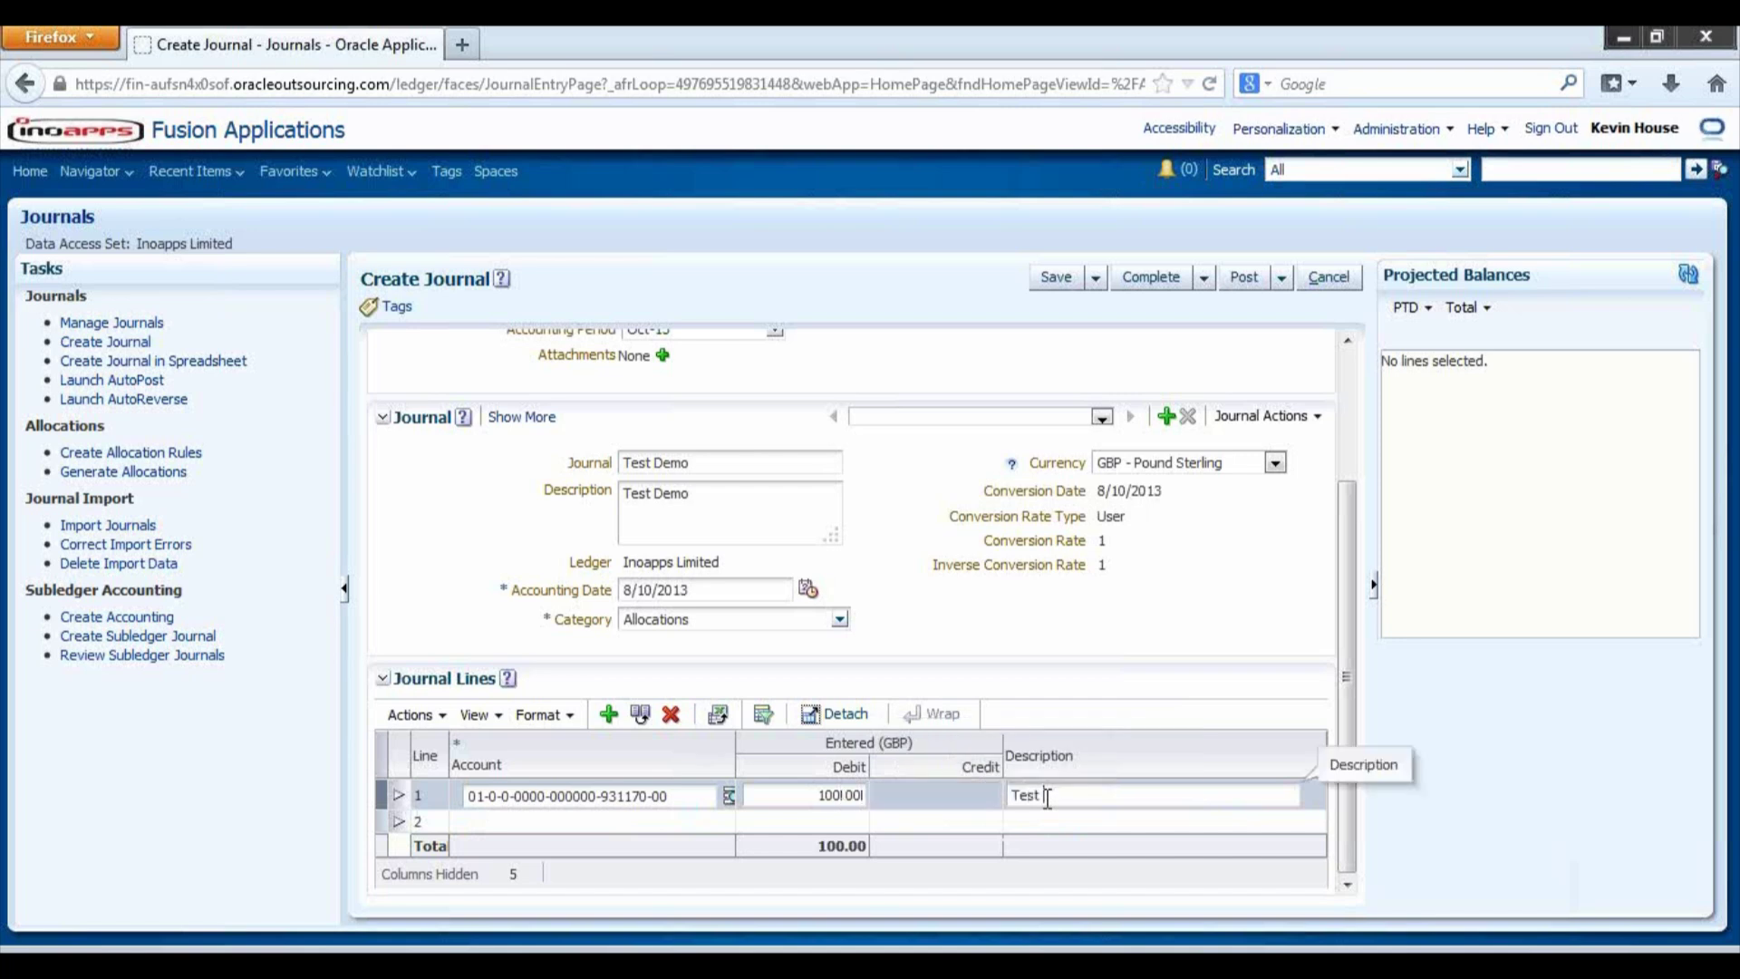
{"action": "type", "text": " Journal line 1"}
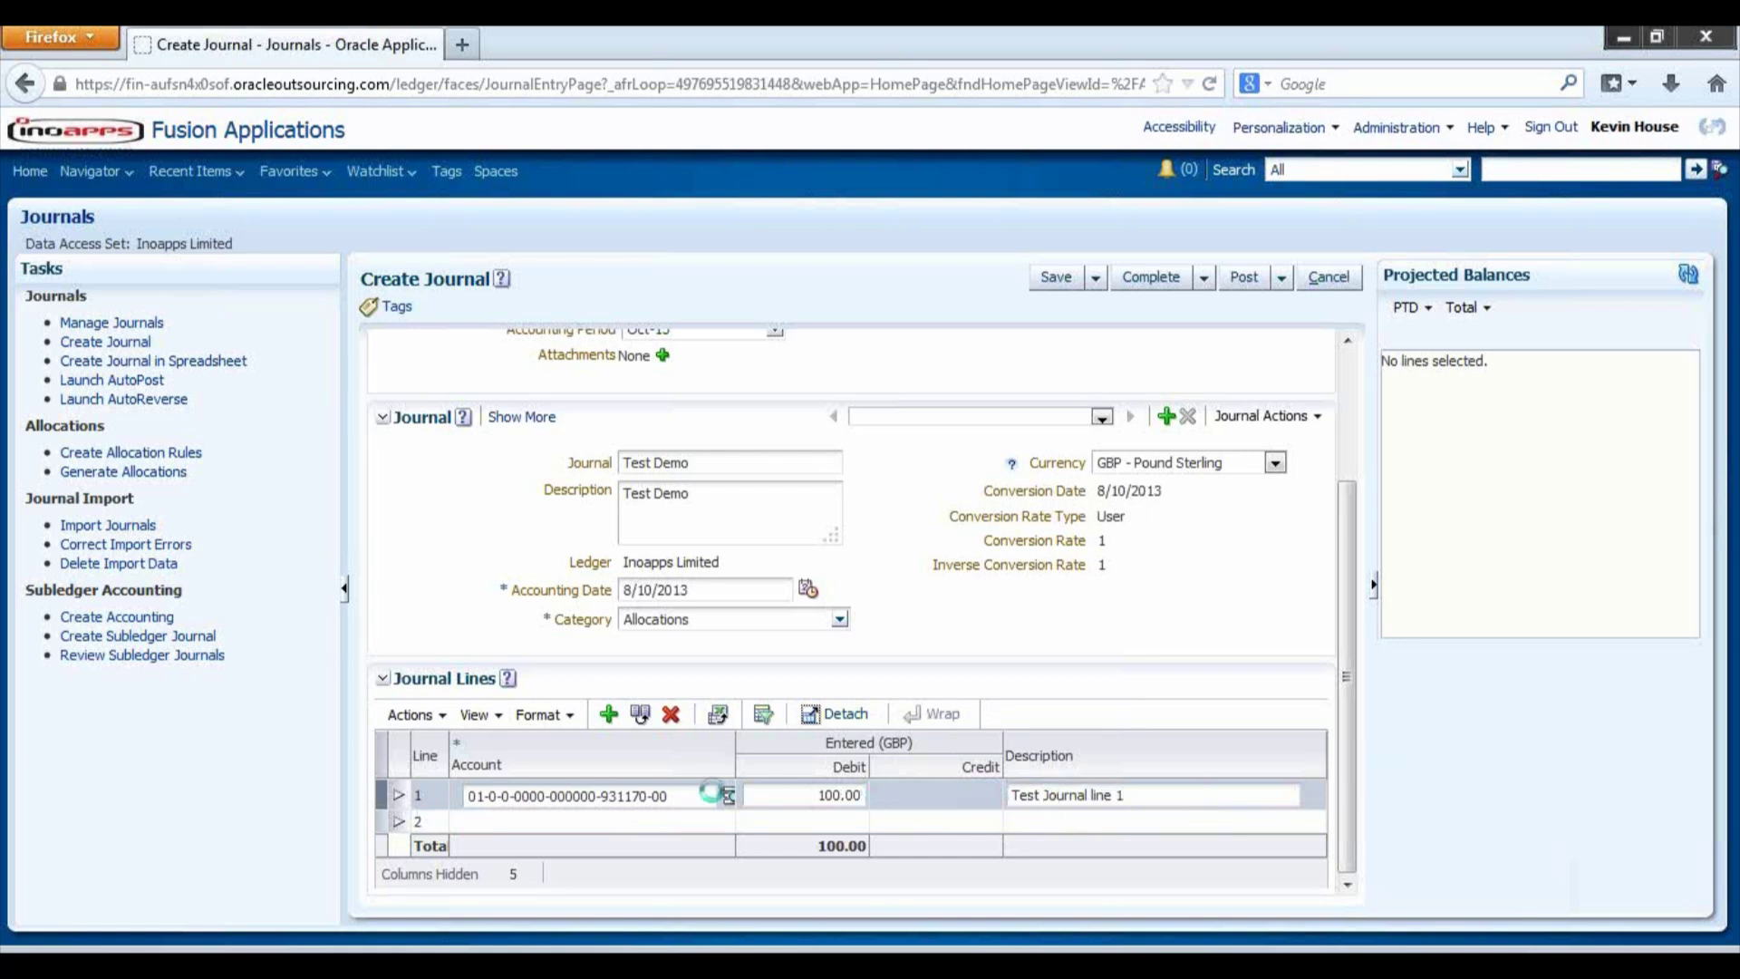
{"action": "scroll", "coordinate": [615, 821], "scroll_direction": "up", "scroll_amount": 3}
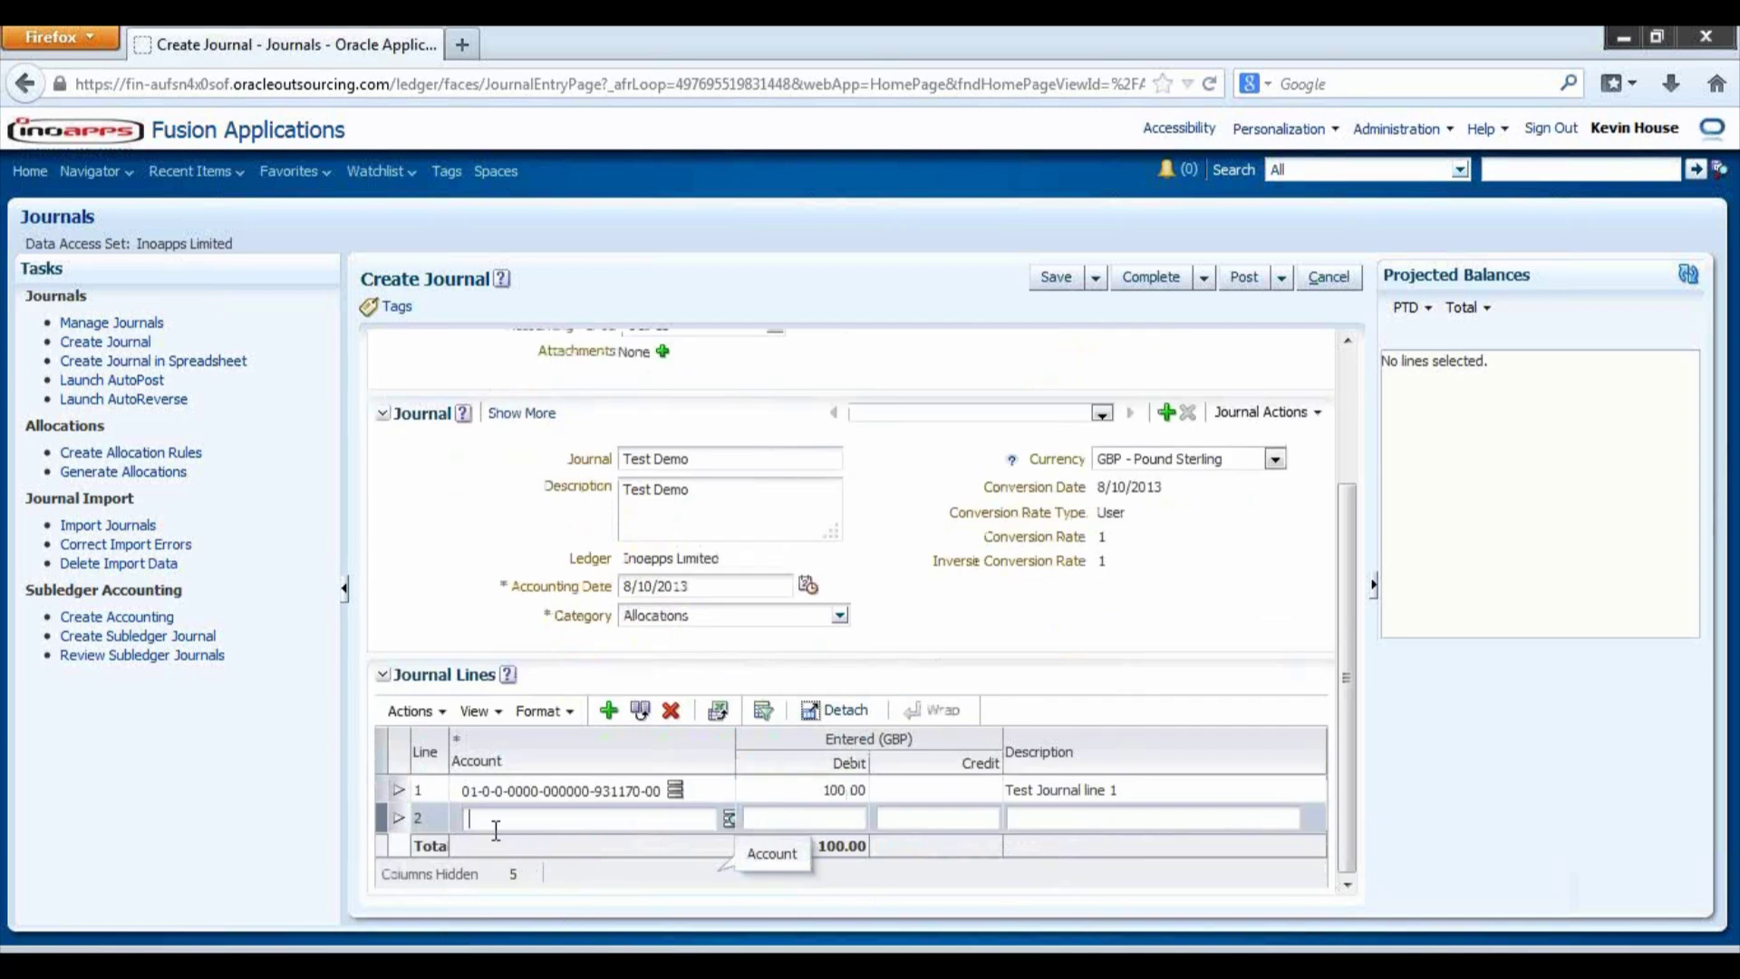
{"action": "type", "text": "01"}
{"action": "type", "text": "-0-0-0000-000000"}
{"action": "type", "text": "-922"}
{"action": "type", "text": "12"}
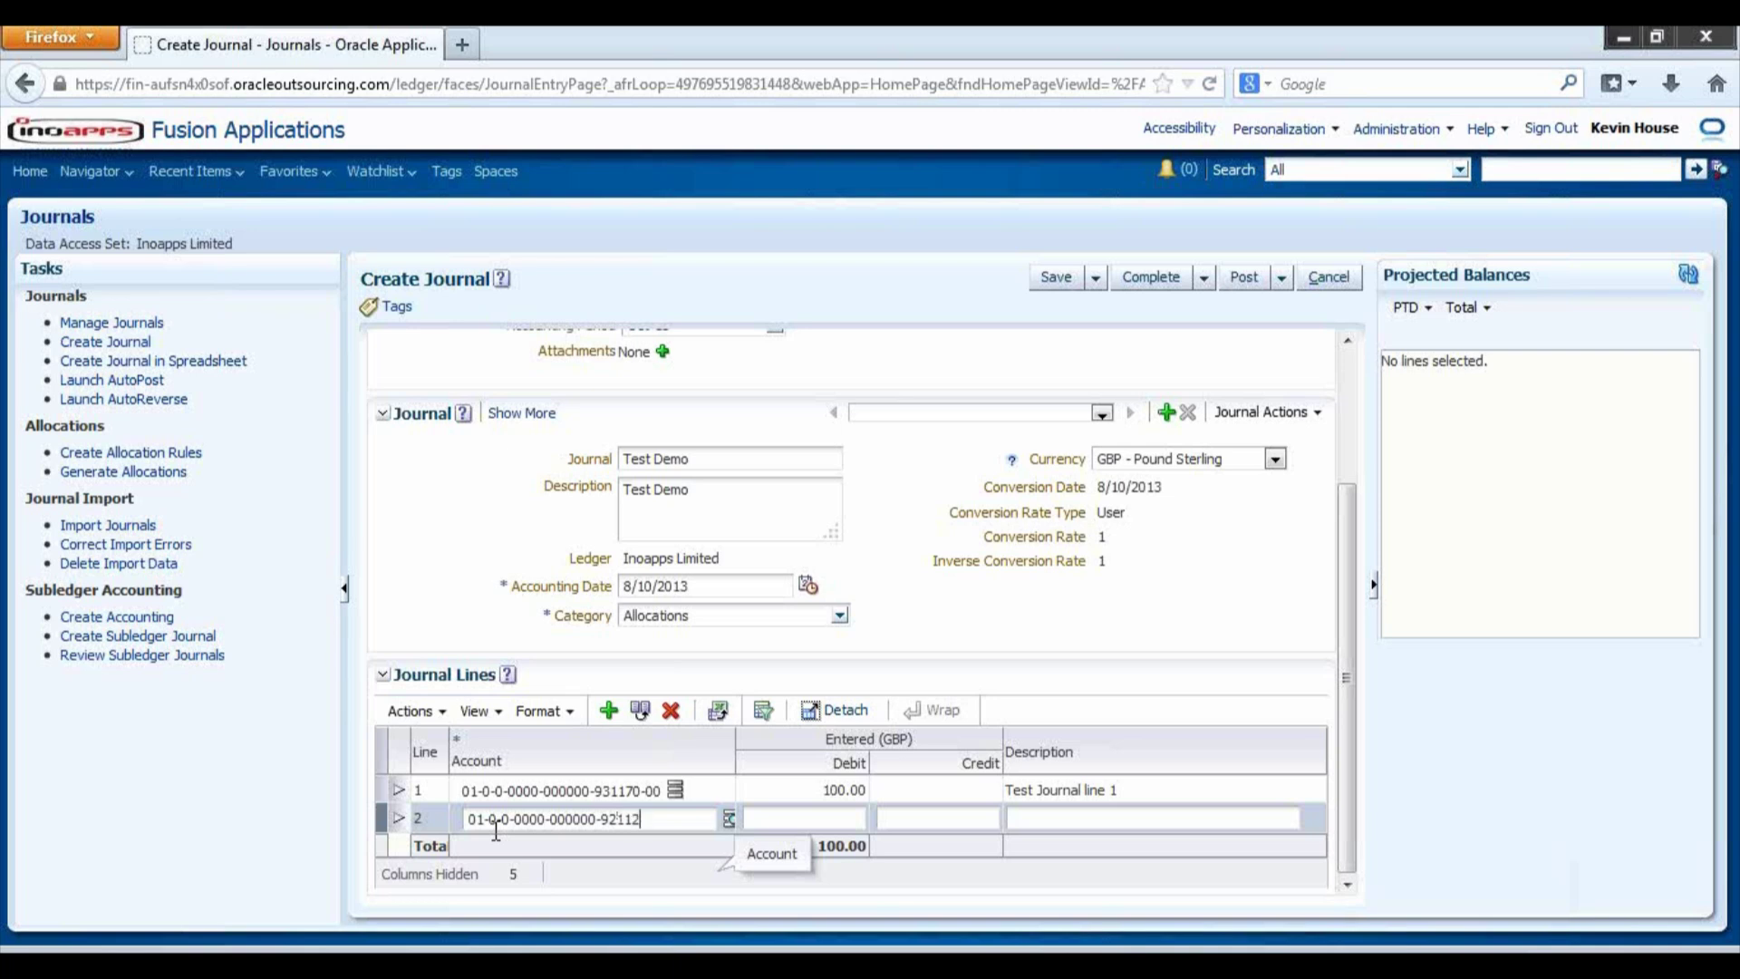
{"action": "type", "text": "0-00"}
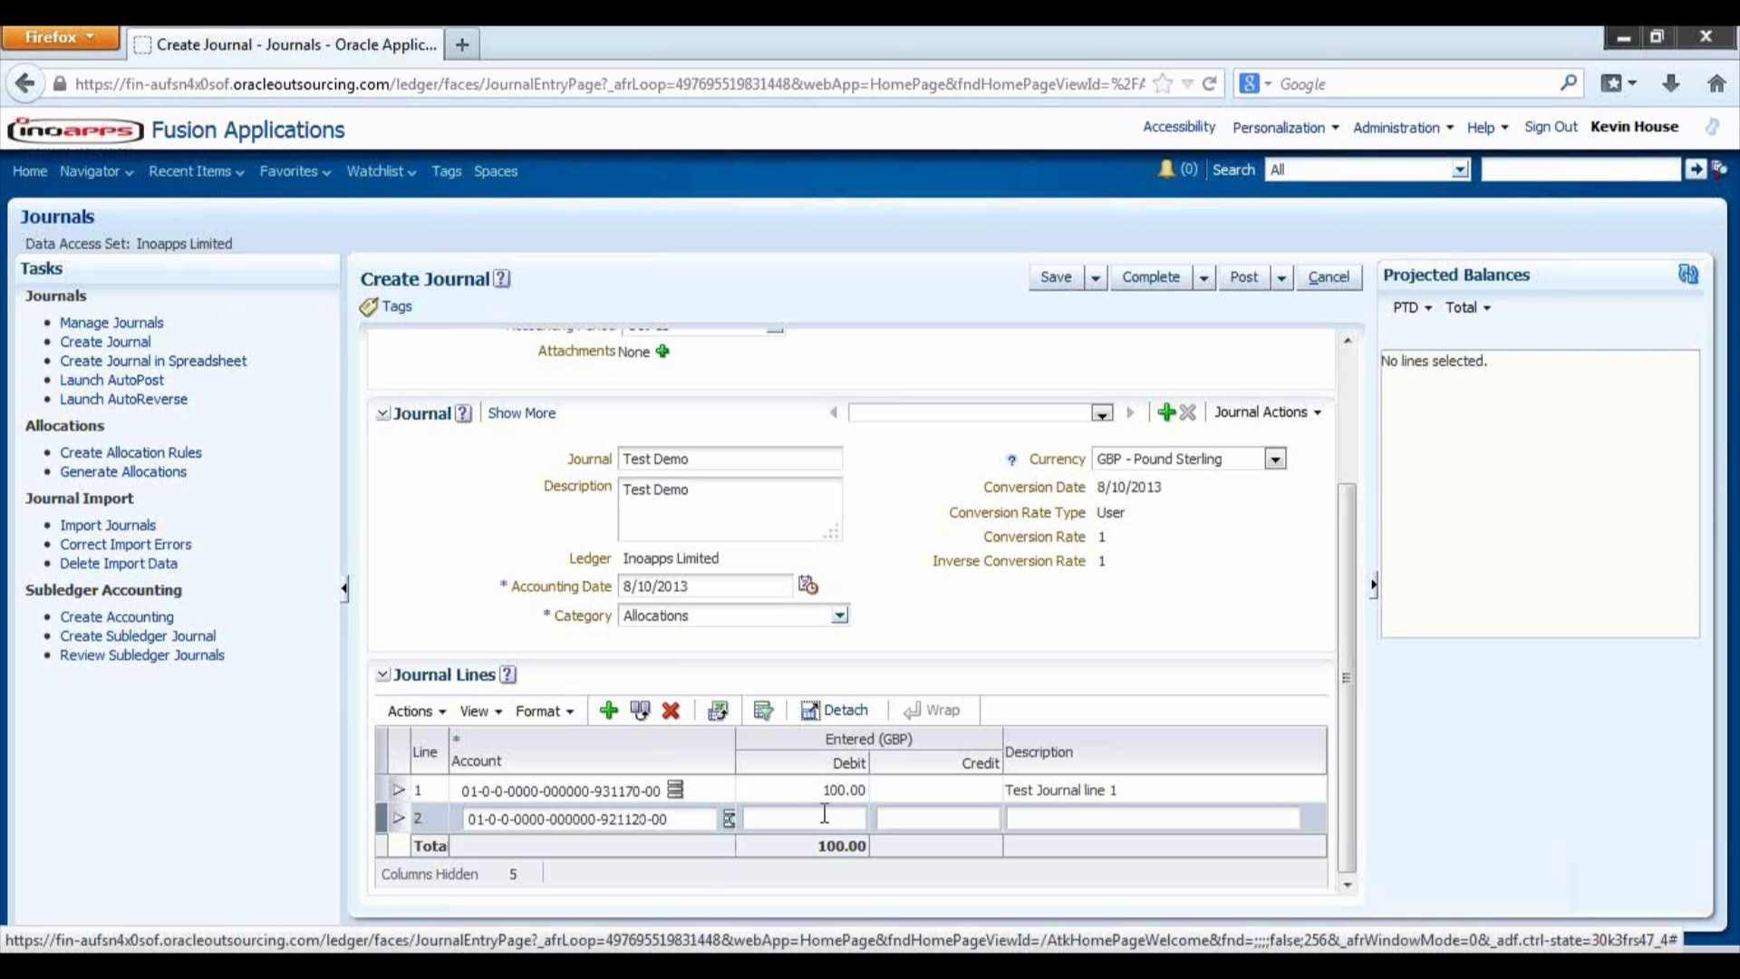
- Search natural account values for line 2's combination, first trying account 920110
{"action": "left_click", "coordinate": [729, 820]}
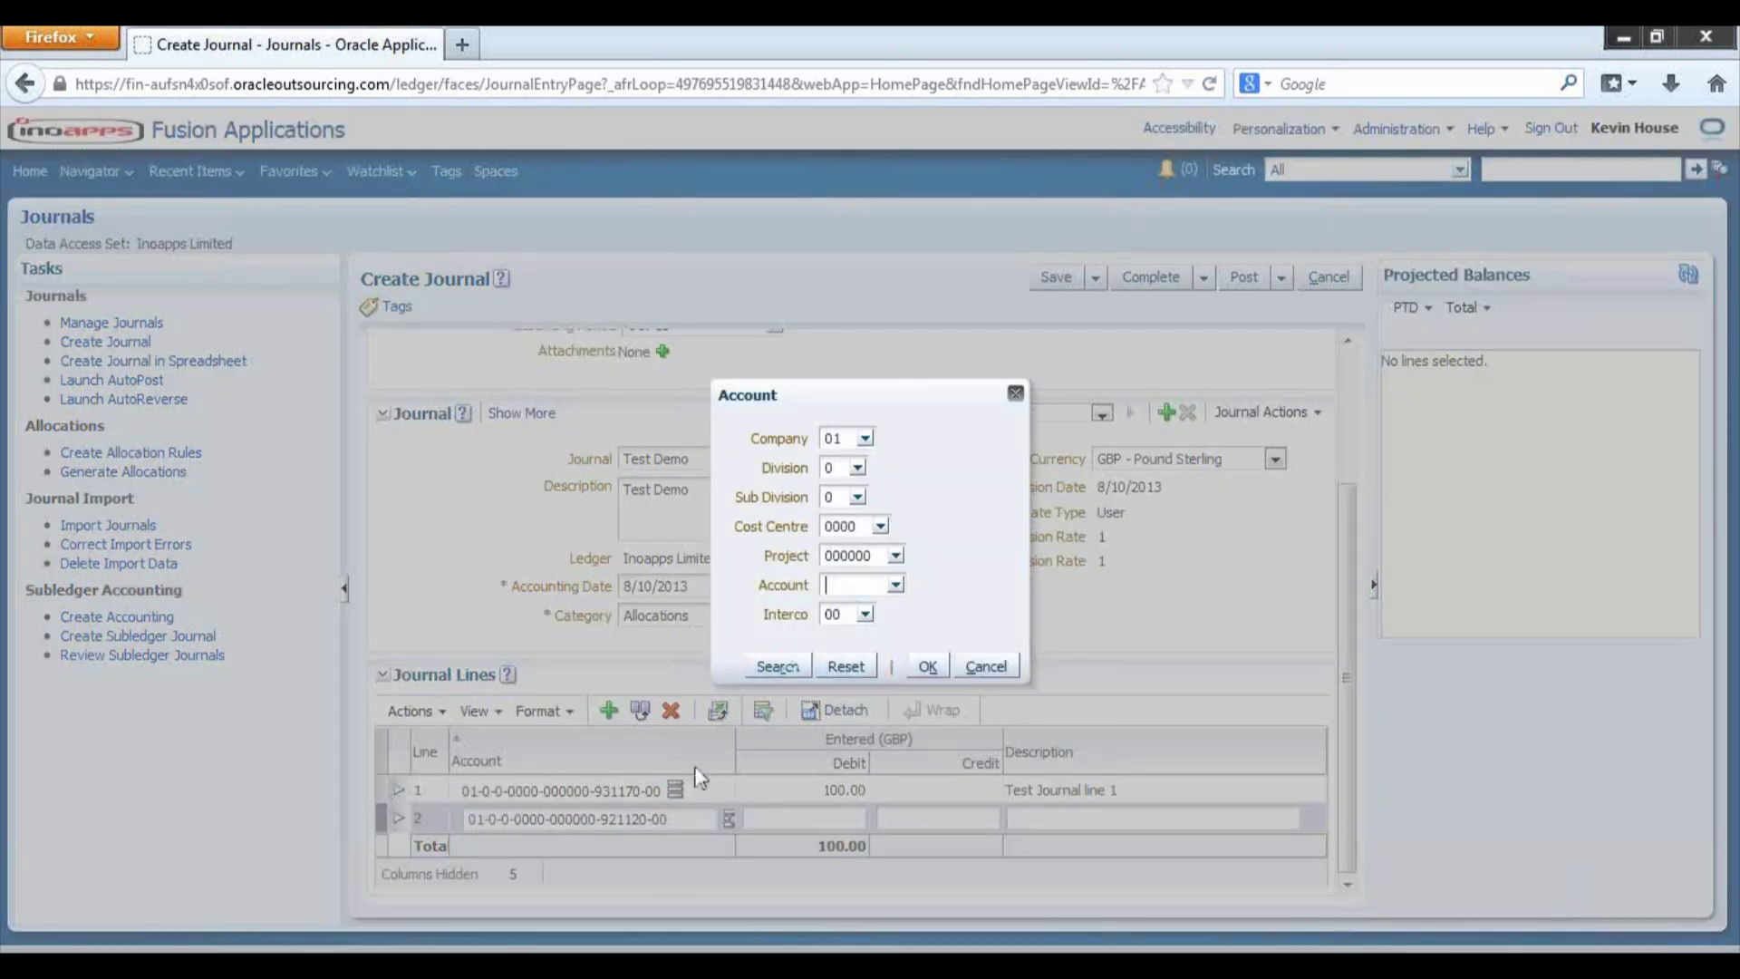
{"action": "left_click", "coordinate": [897, 586]}
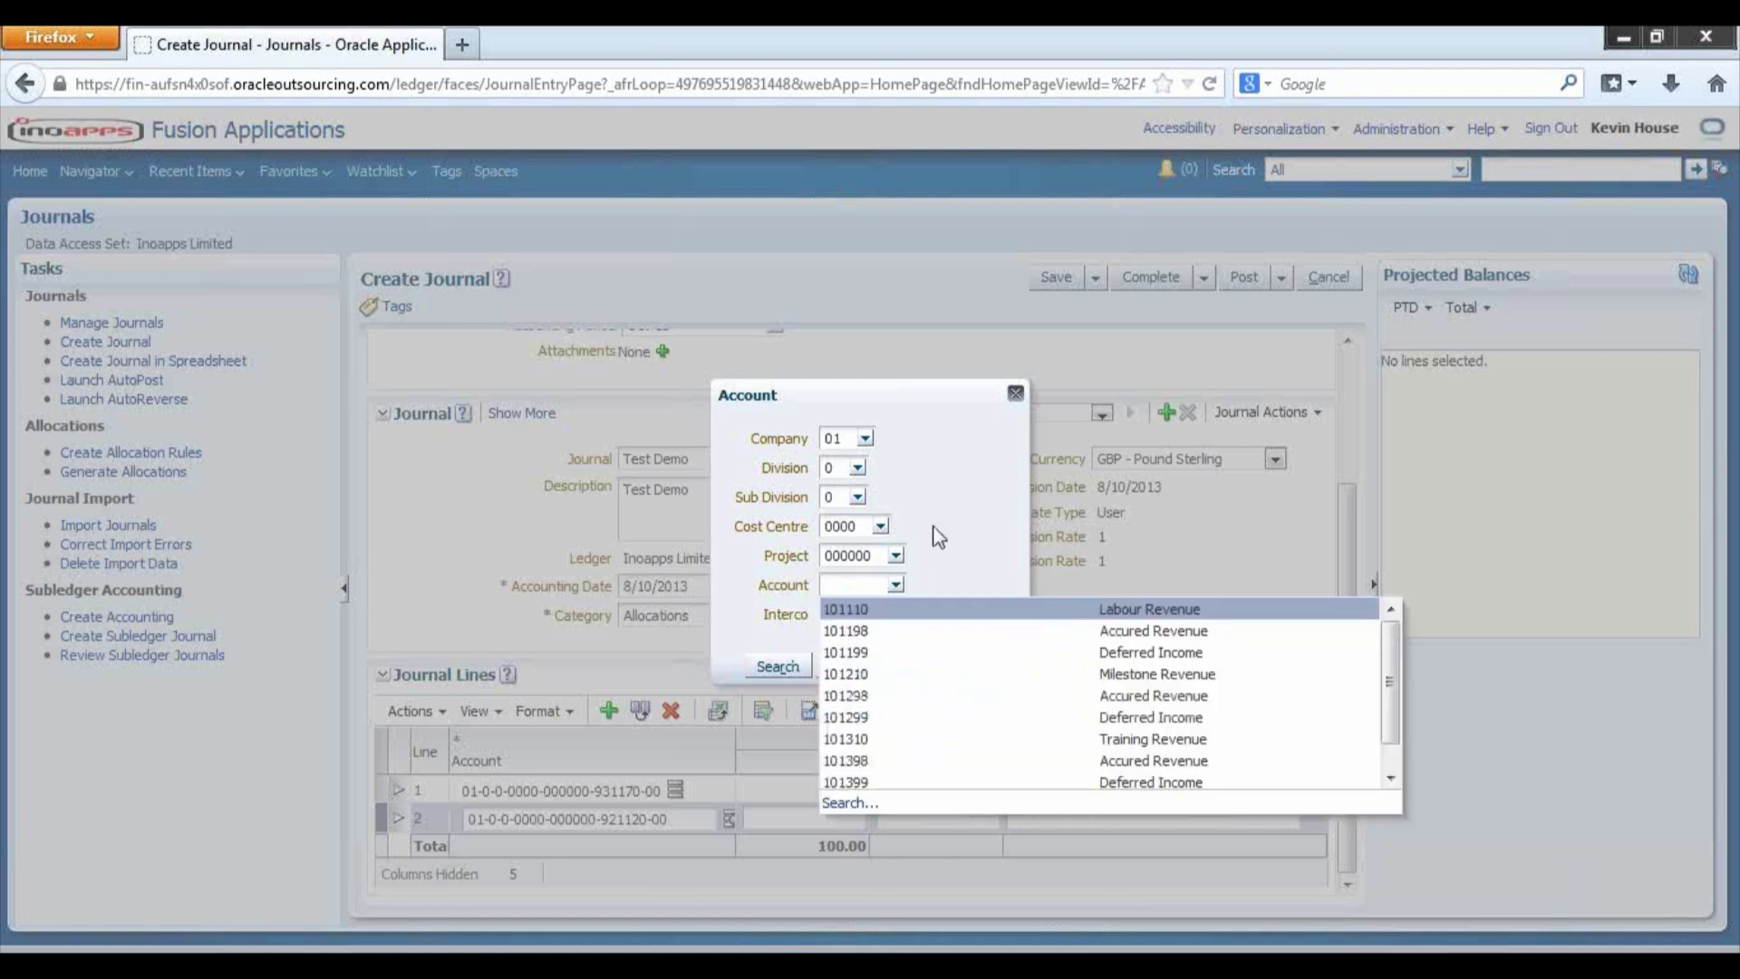
{"action": "left_click", "coordinate": [852, 803]}
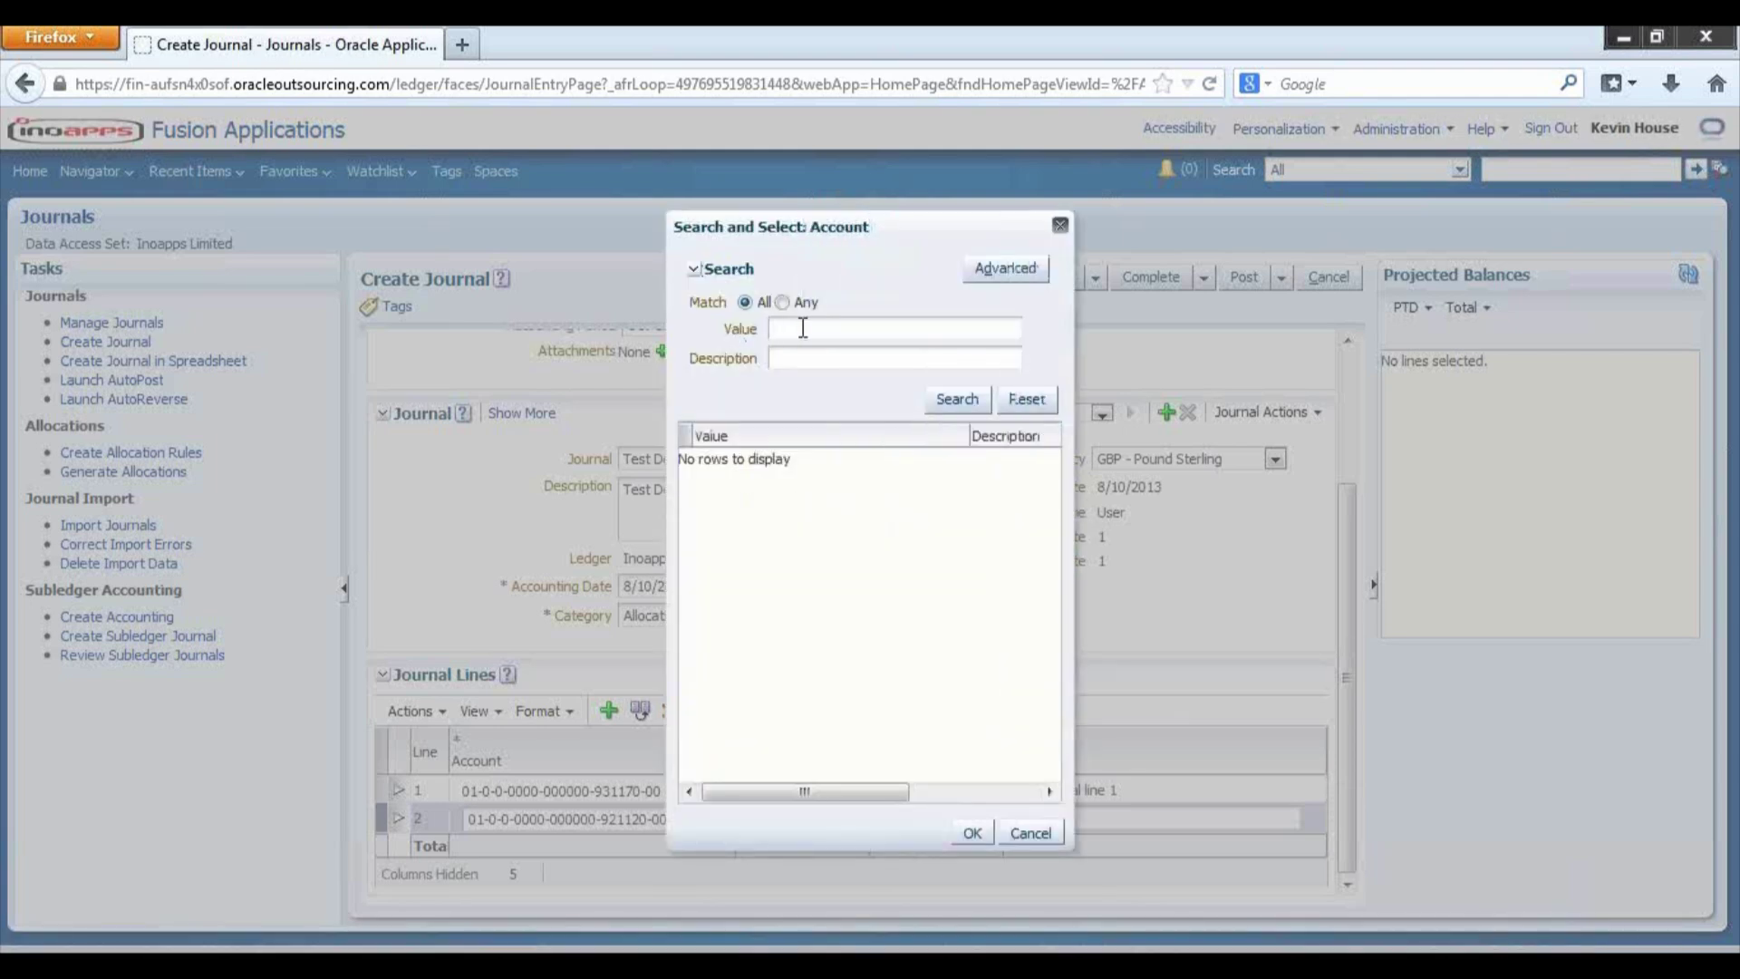
{"action": "type", "text": "95"}
{"action": "left_click", "coordinate": [954, 400]}
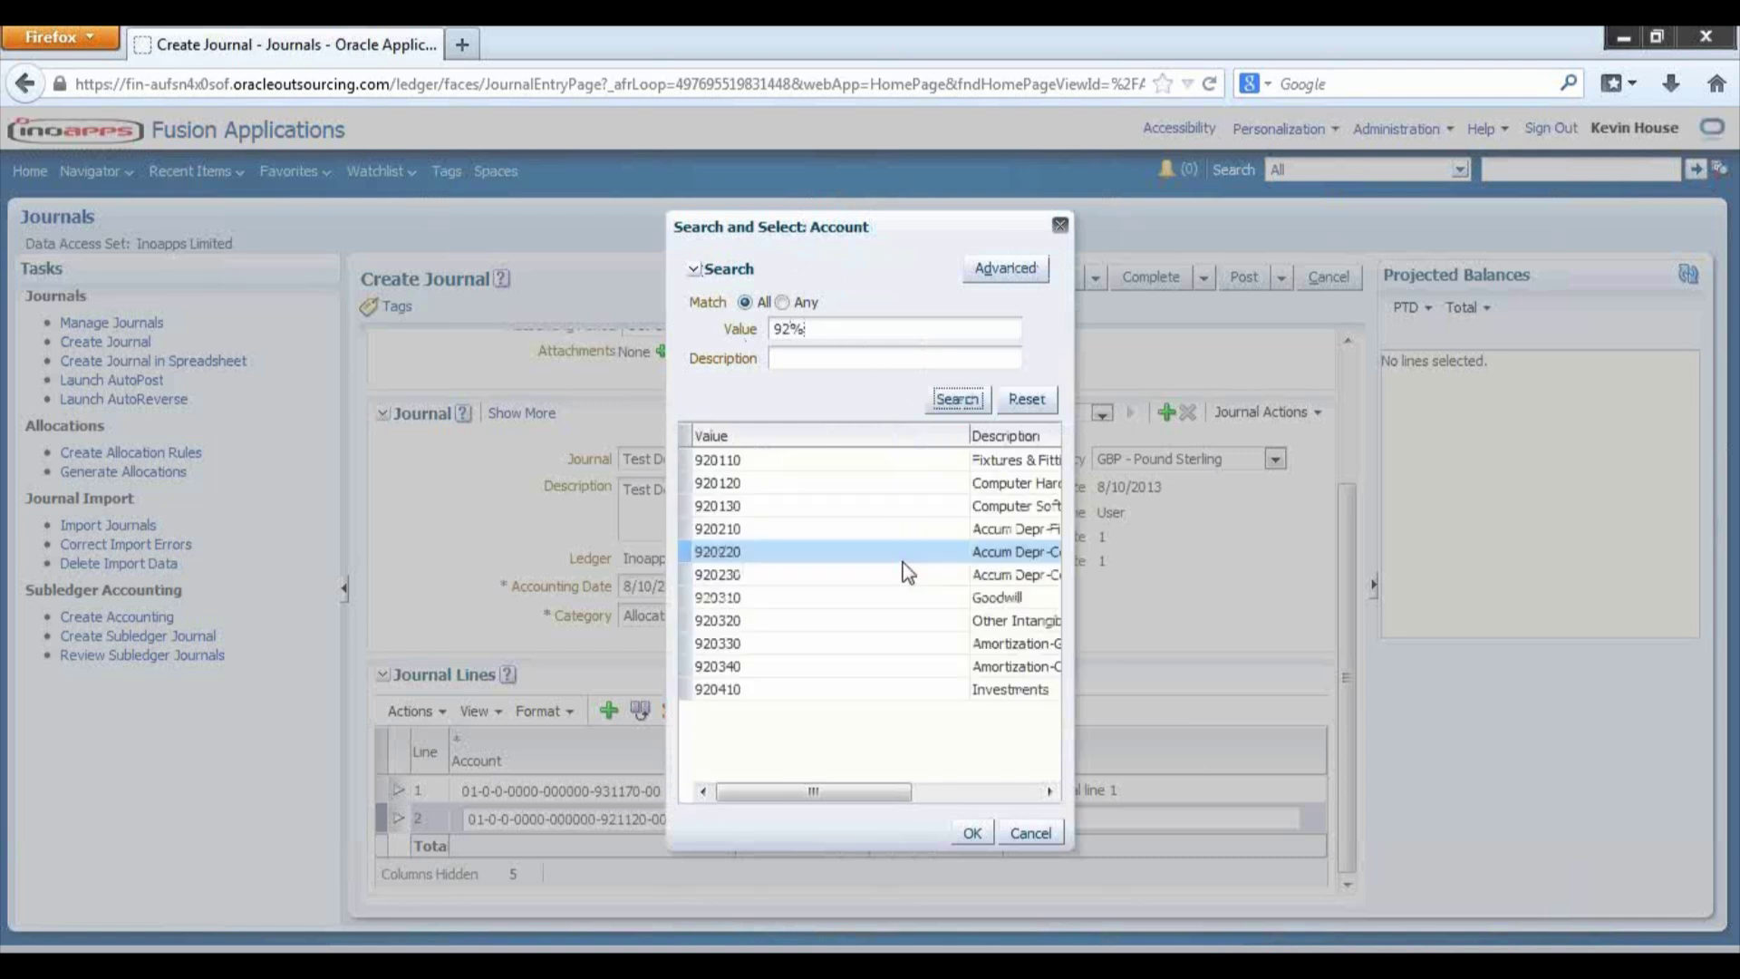
{"action": "left_click", "coordinate": [754, 462]}
{"action": "left_click", "coordinate": [970, 830]}
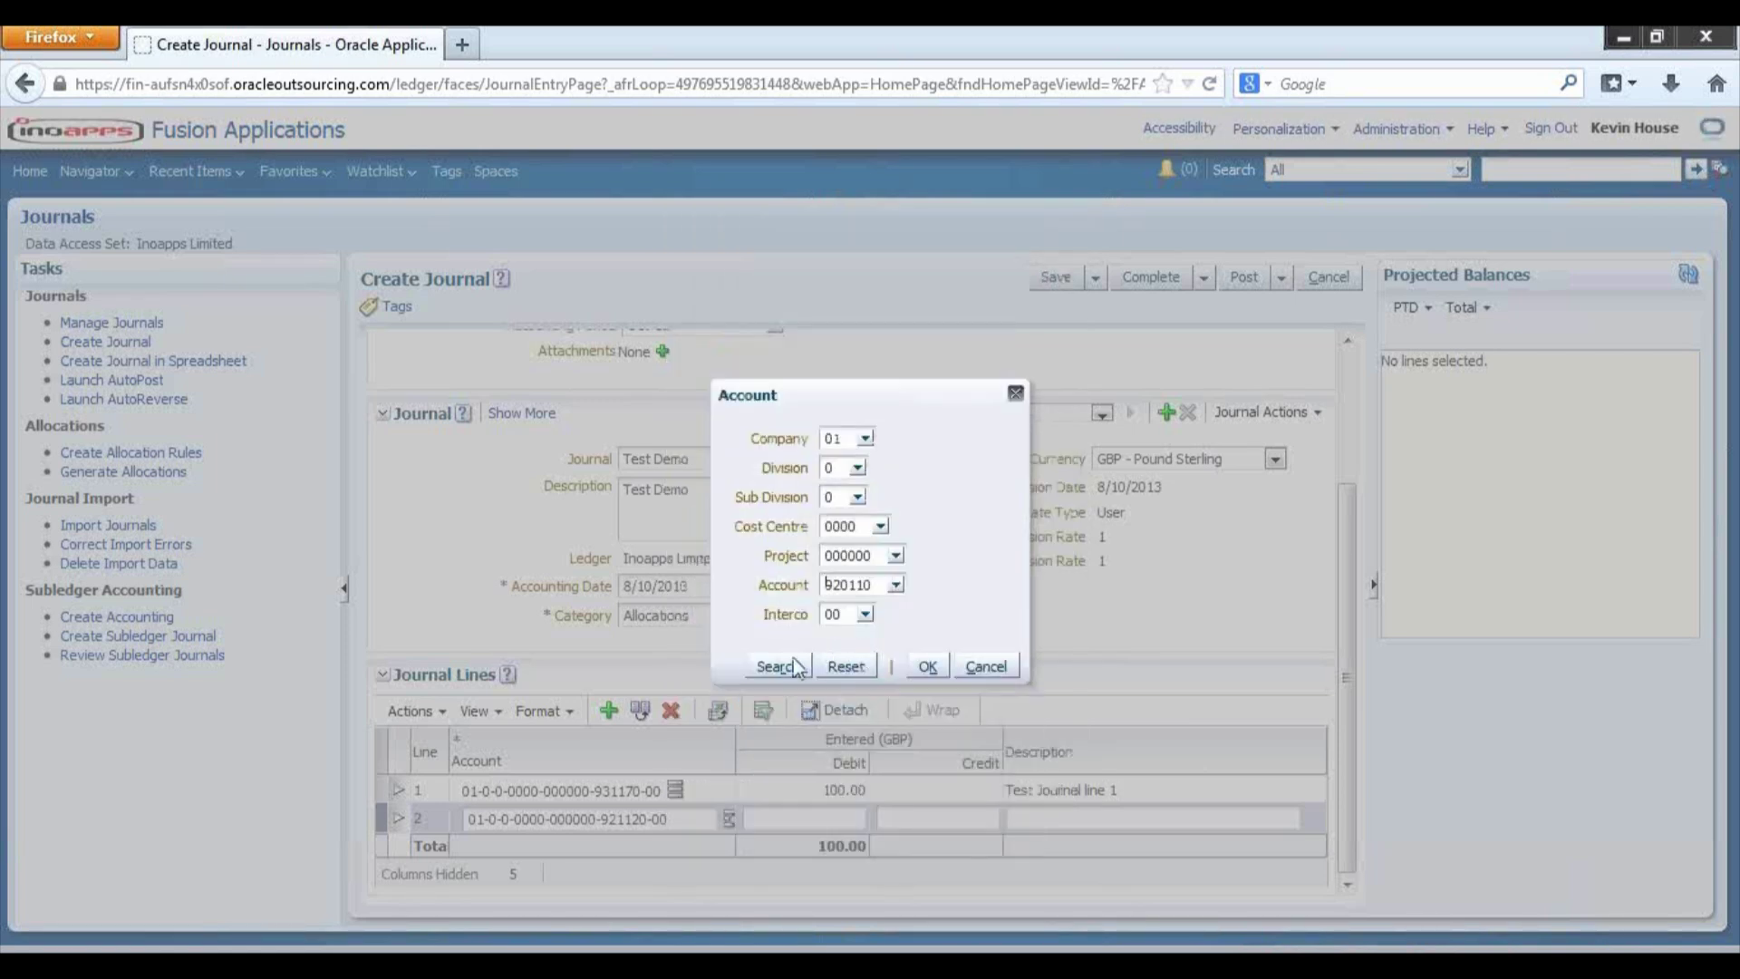
{"action": "left_click", "coordinate": [779, 668]}
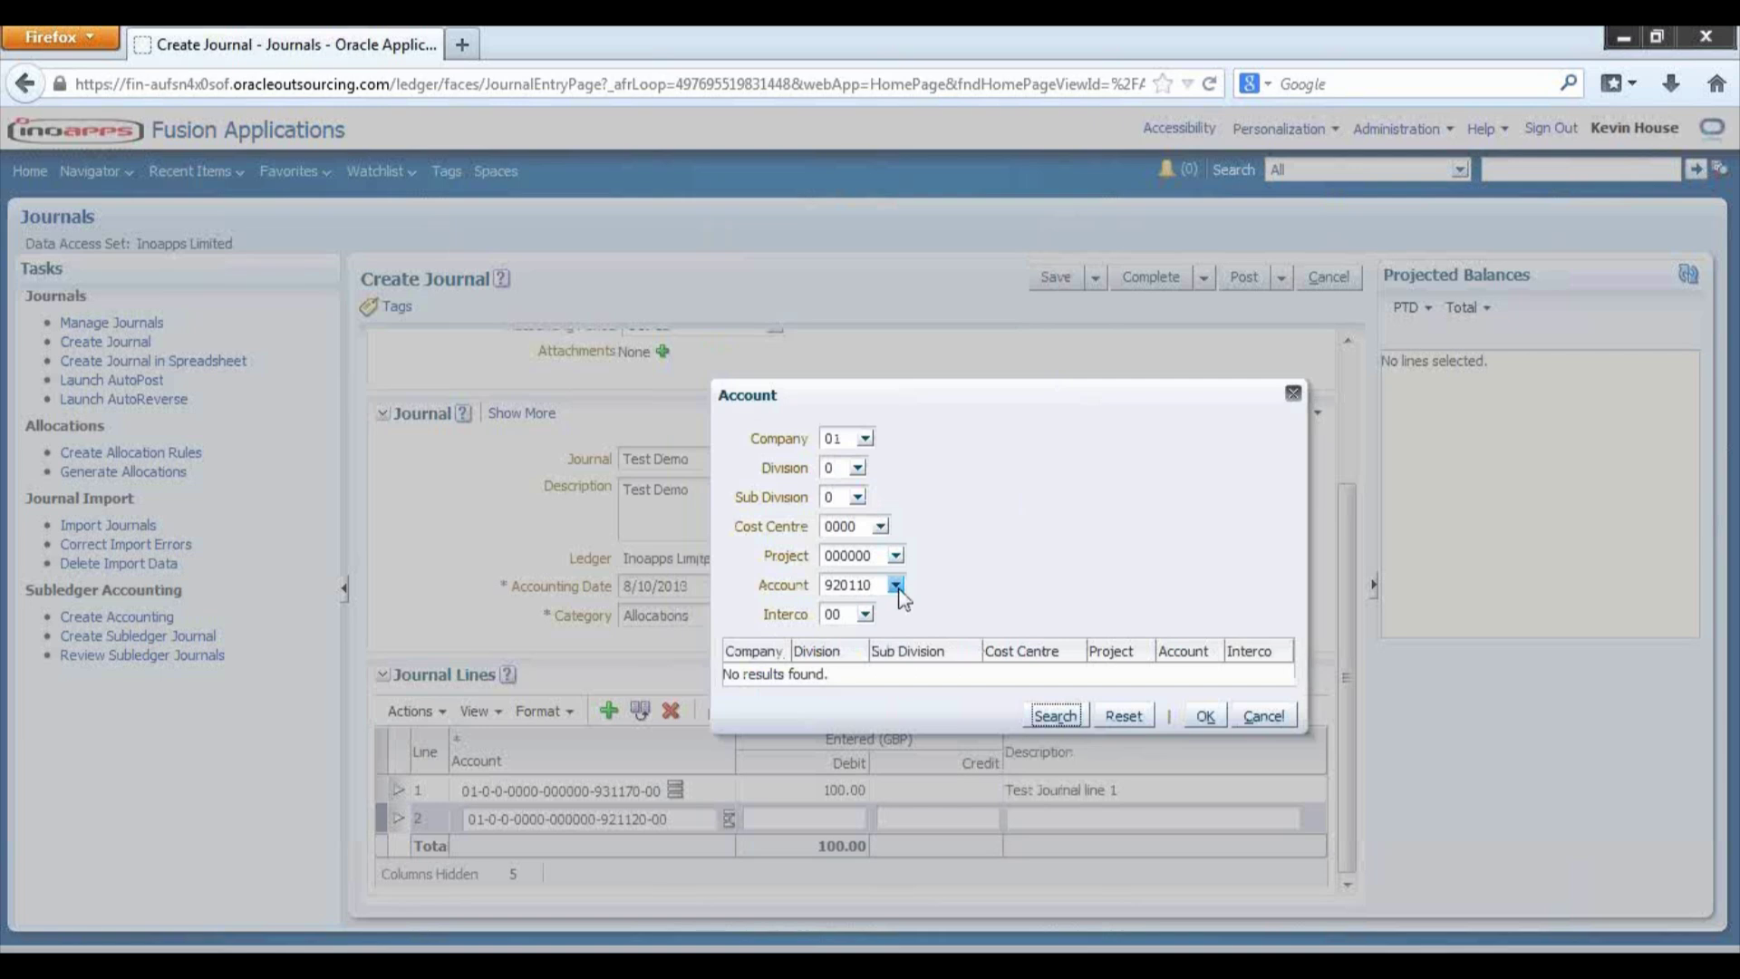
- Search accounts matching 93% and set line 2's natural account to 931120
{"action": "left_click", "coordinate": [896, 585]}
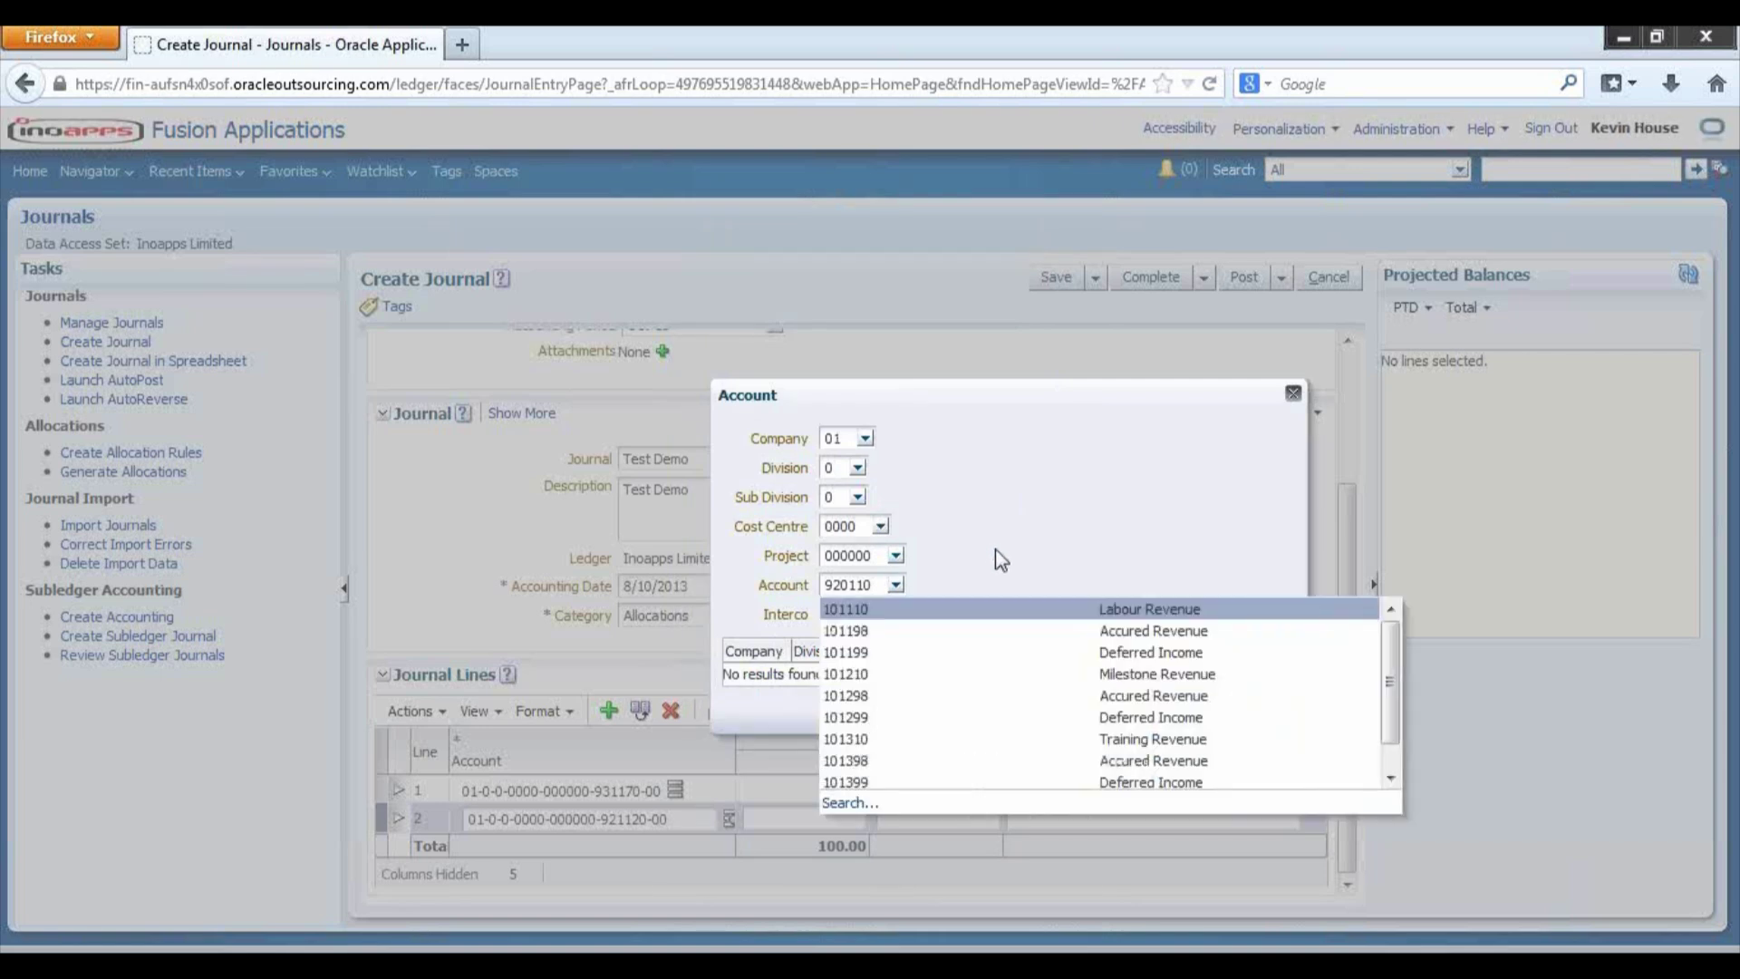
{"action": "left_click", "coordinate": [850, 803]}
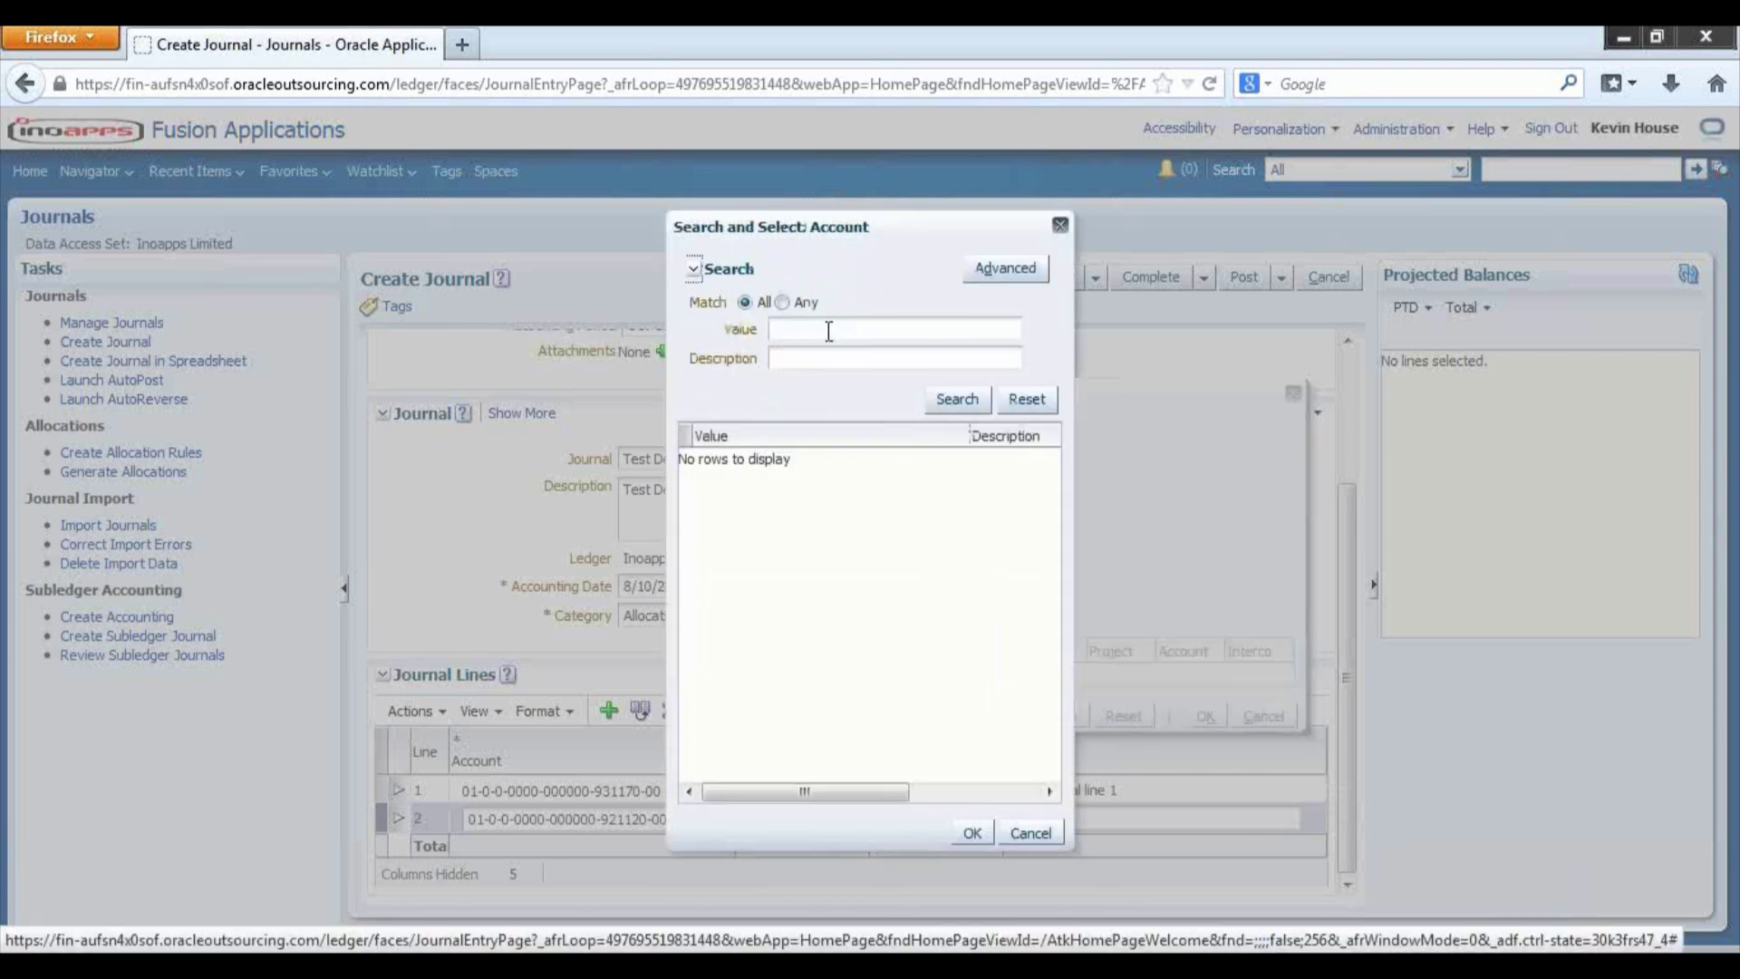
{"action": "left_click", "coordinate": [828, 331]}
{"action": "type", "text": "9"}
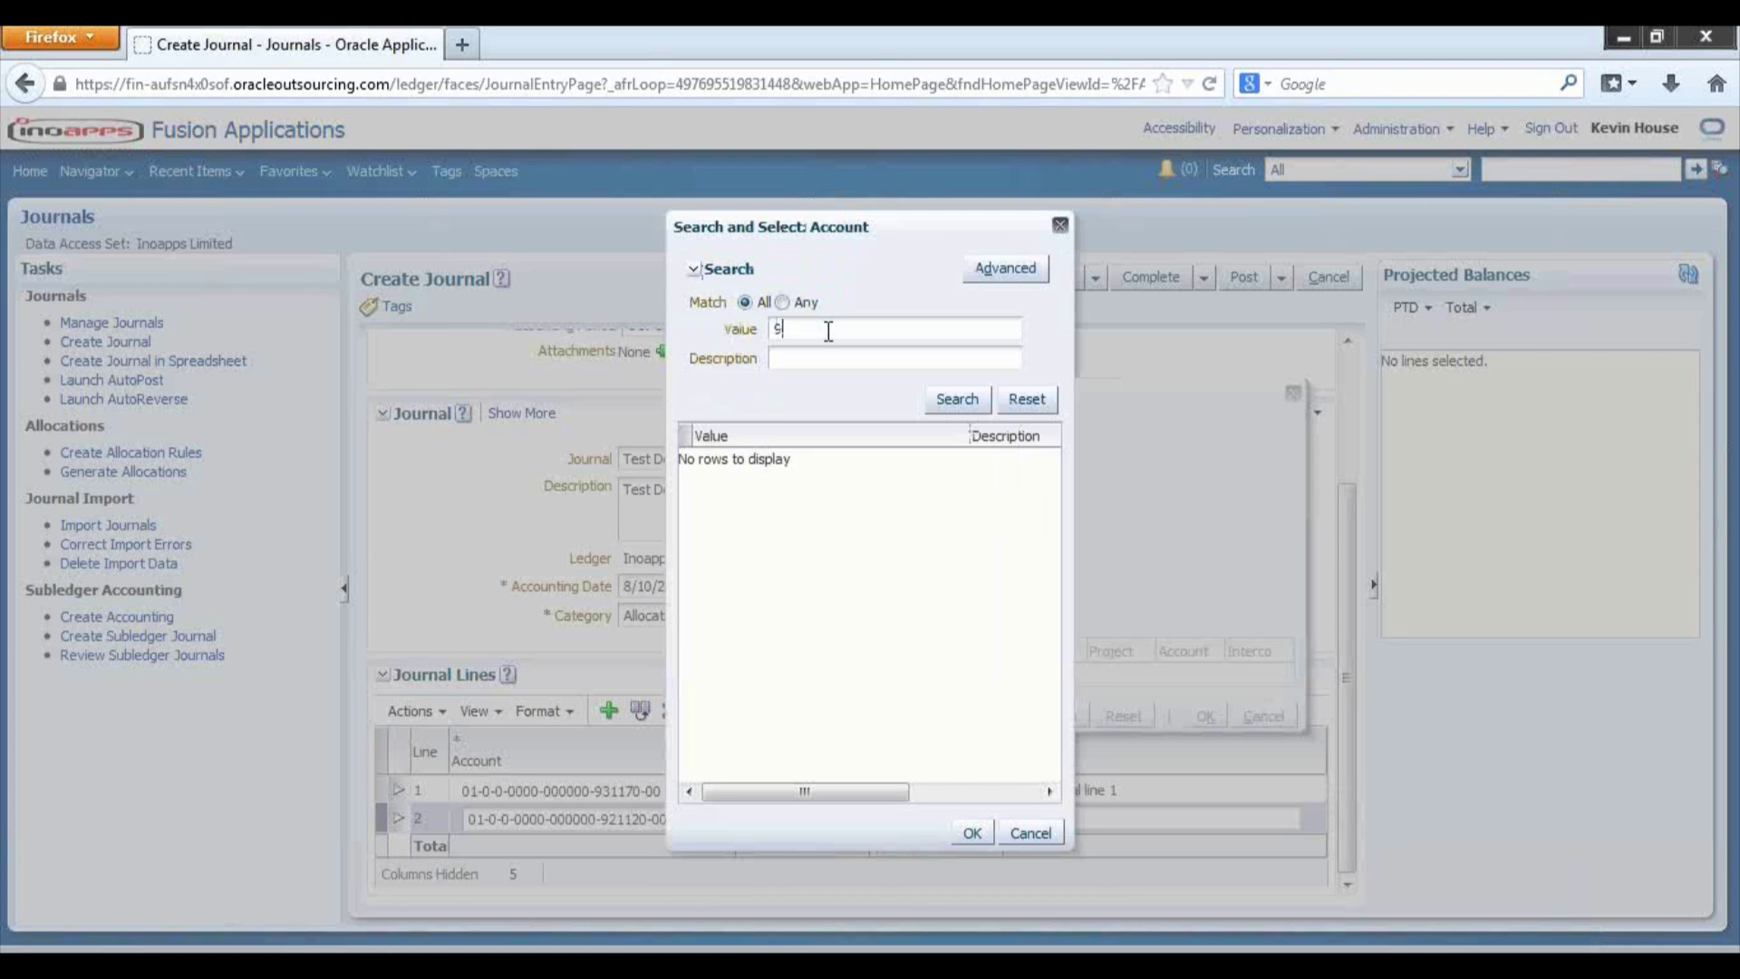
{"action": "type", "text": "11%"}
{"action": "left_click", "coordinate": [959, 399]}
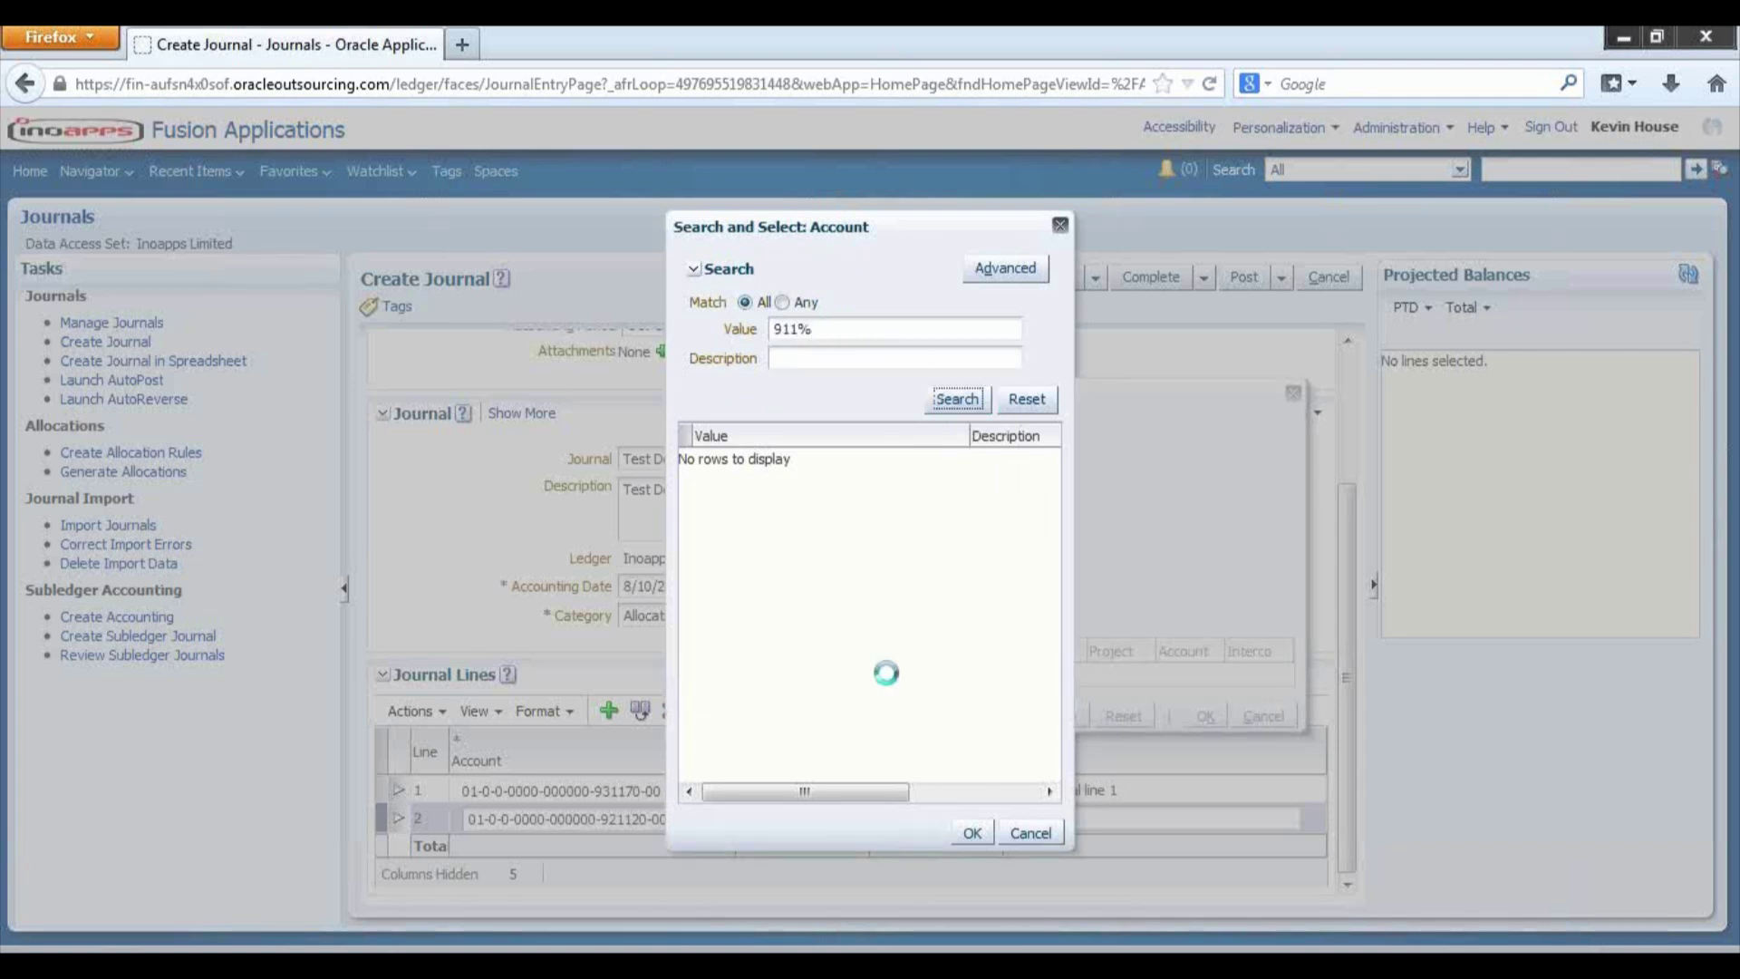
{"action": "left_click", "coordinate": [803, 331]}
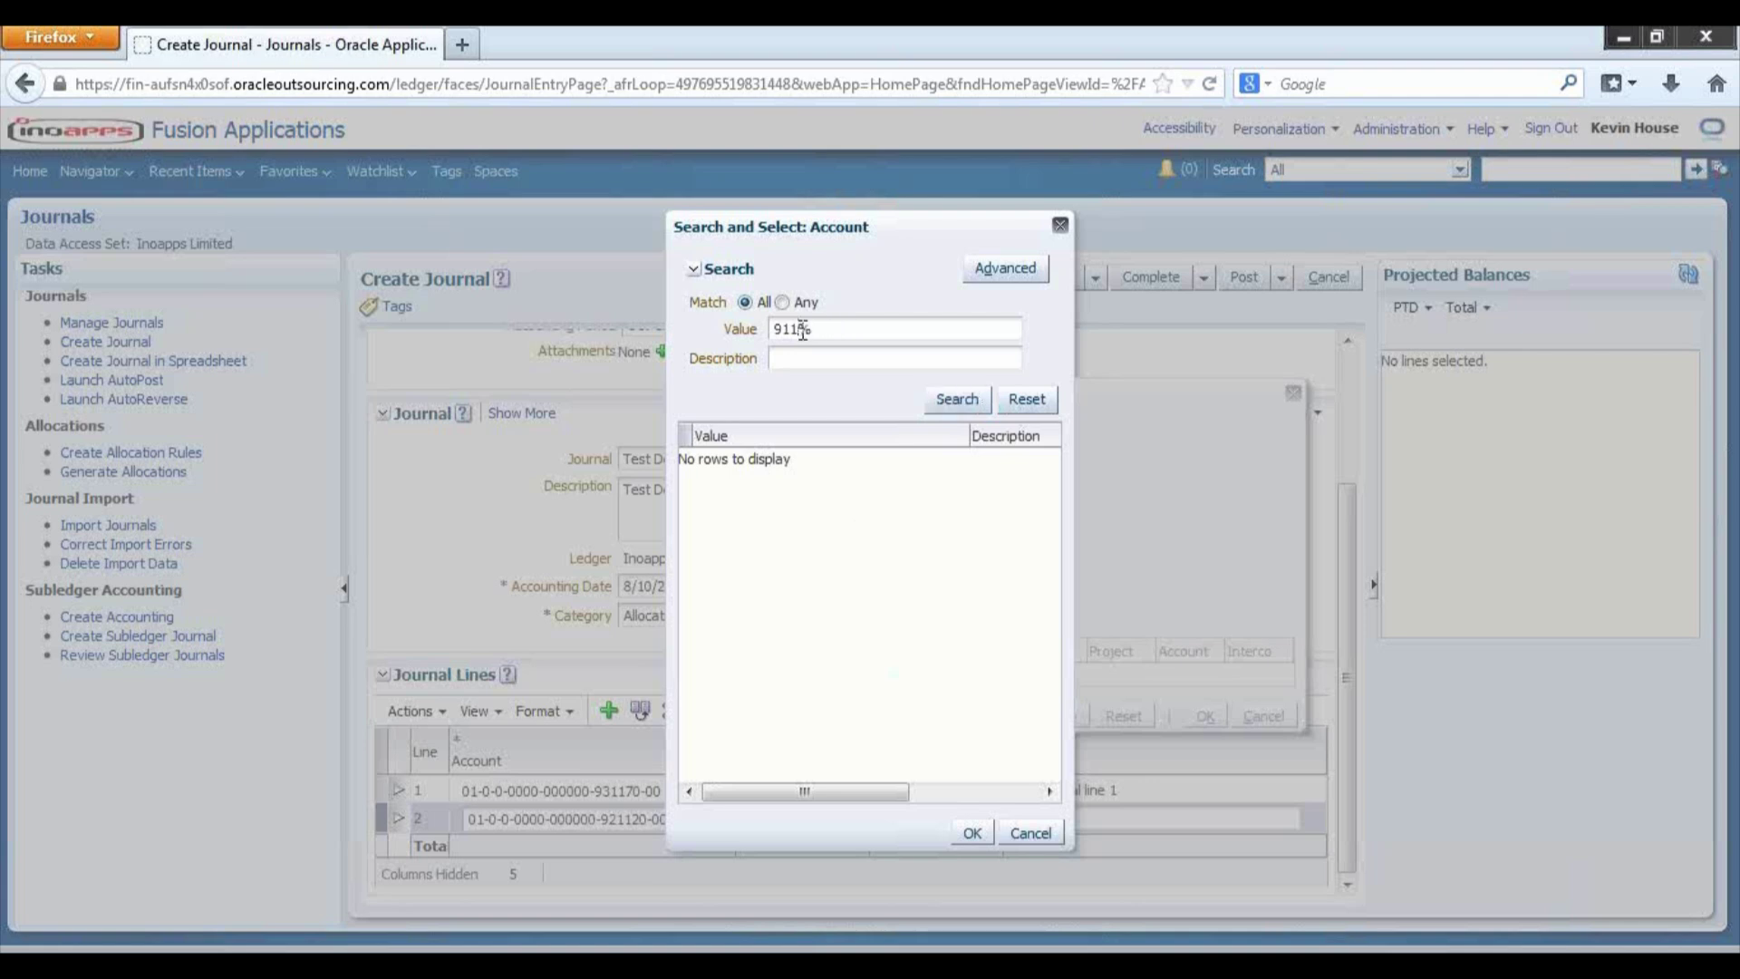
{"action": "key", "text": "BackSpace"}
{"action": "key", "text": "BackSpace"}
{"action": "type", "text": "3"}
{"action": "left_click", "coordinate": [950, 401]}
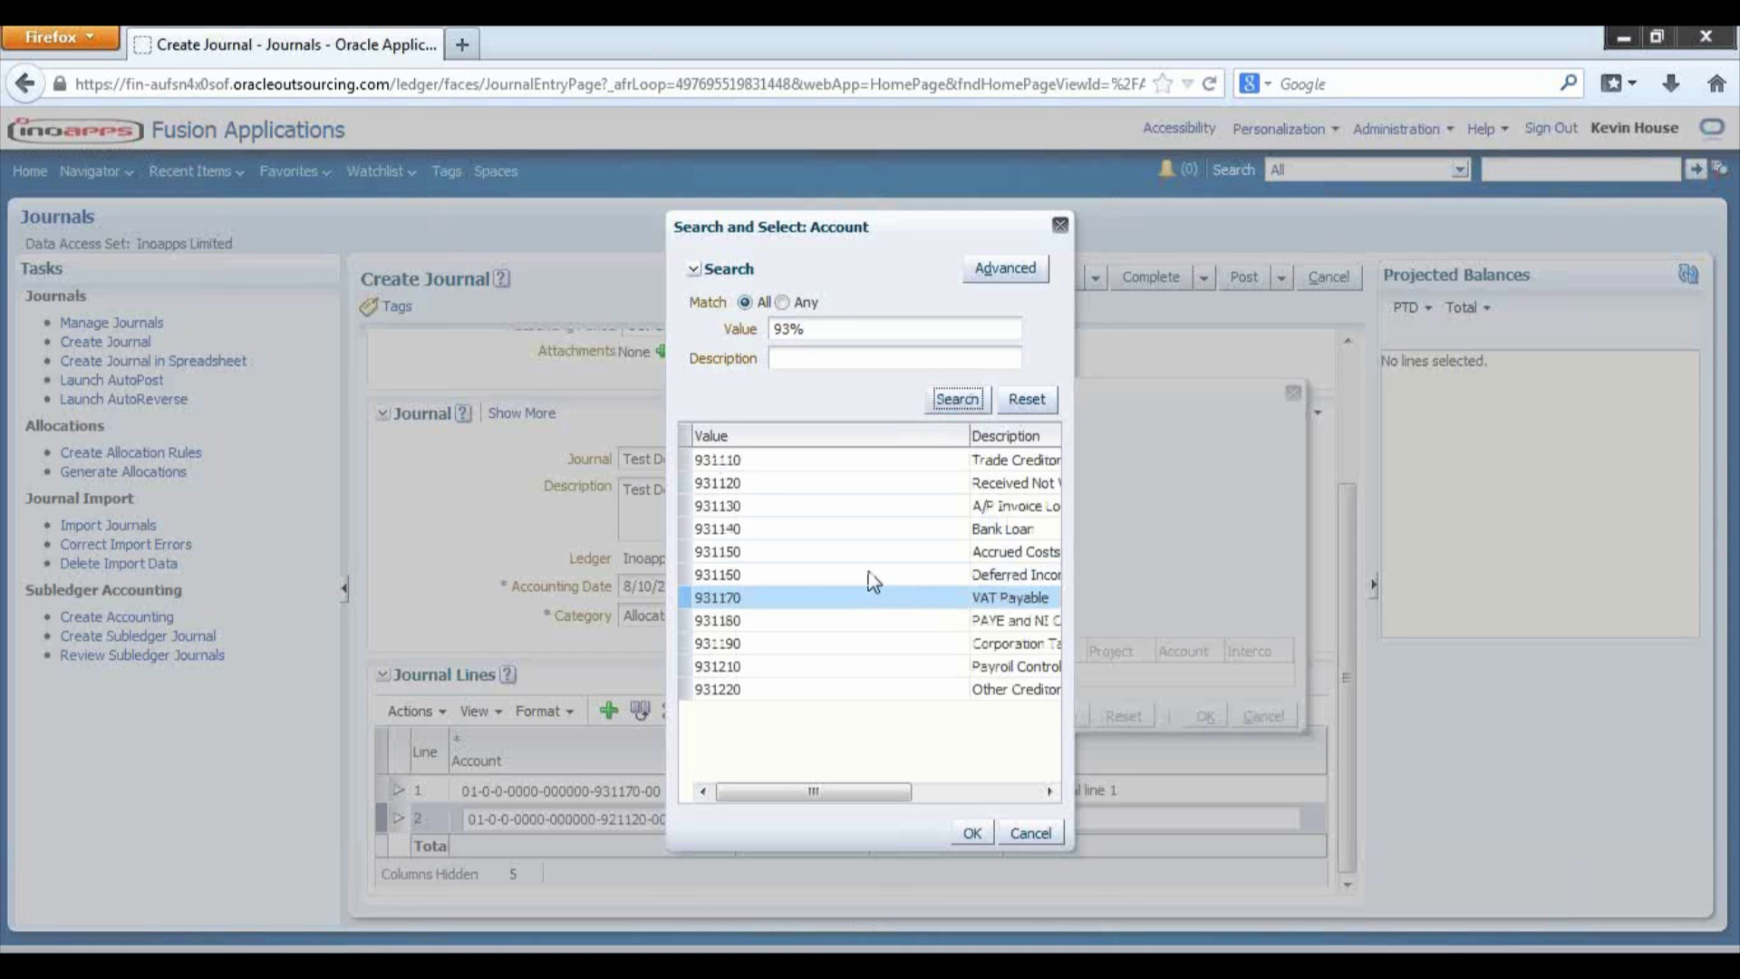
{"action": "left_click", "coordinate": [835, 486]}
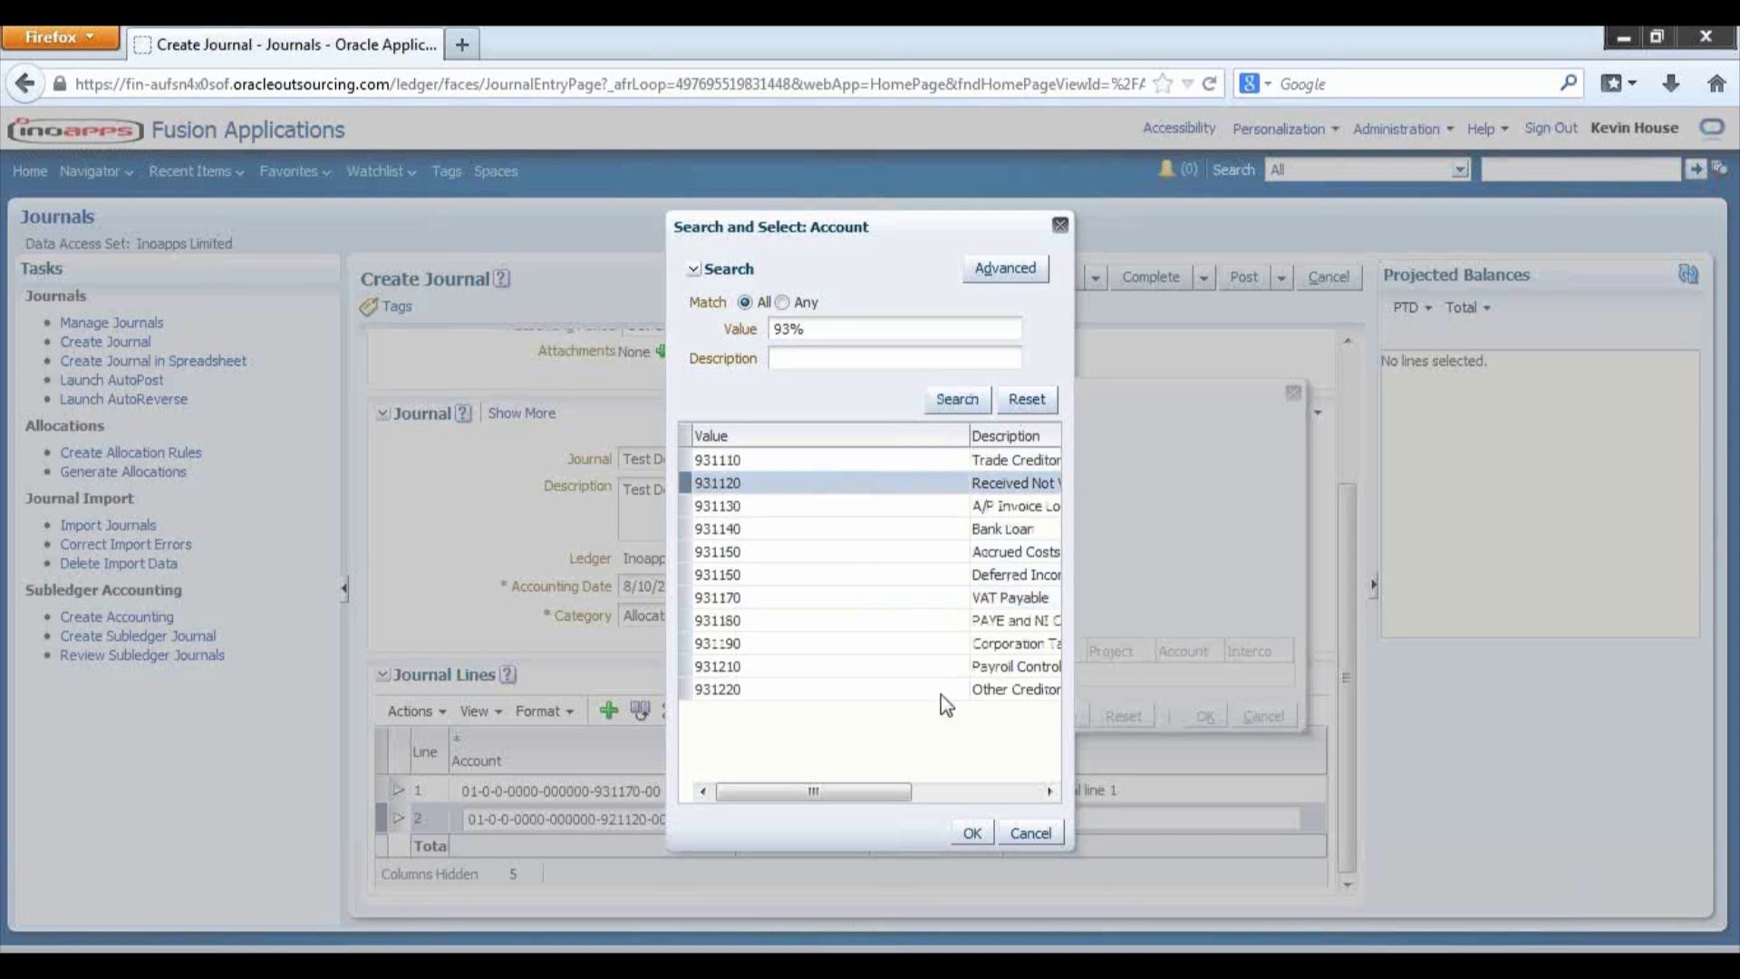
{"action": "left_click", "coordinate": [979, 825]}
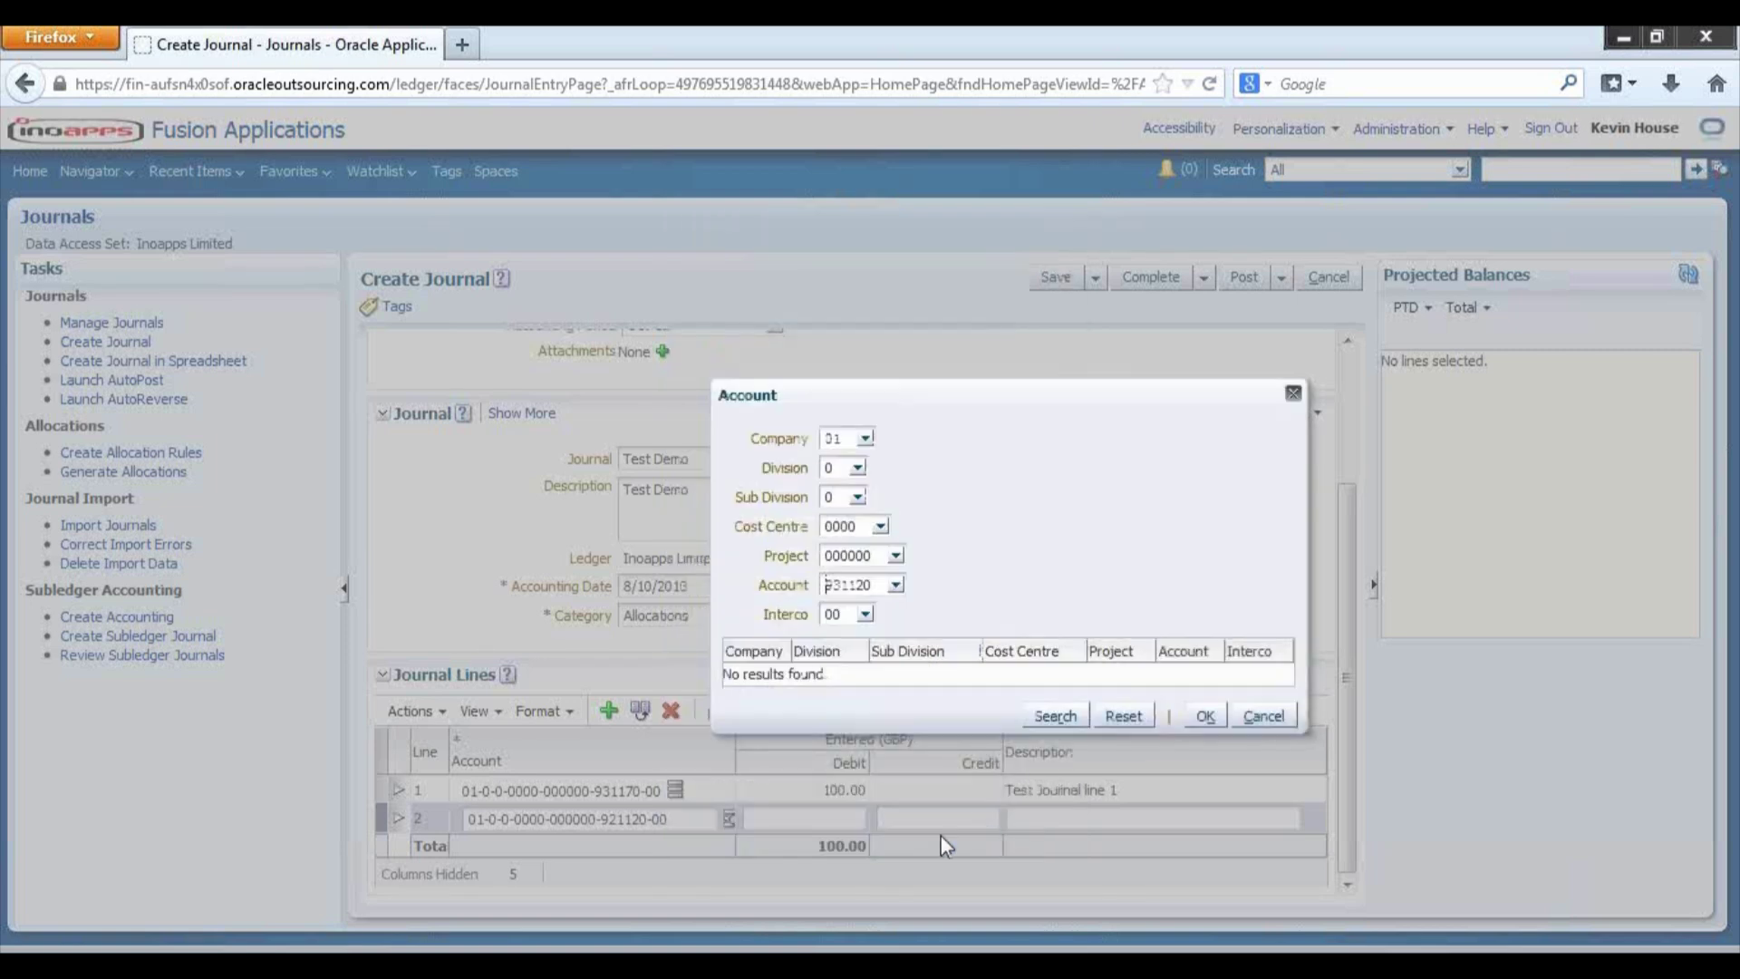
{"action": "left_click", "coordinate": [1205, 717]}
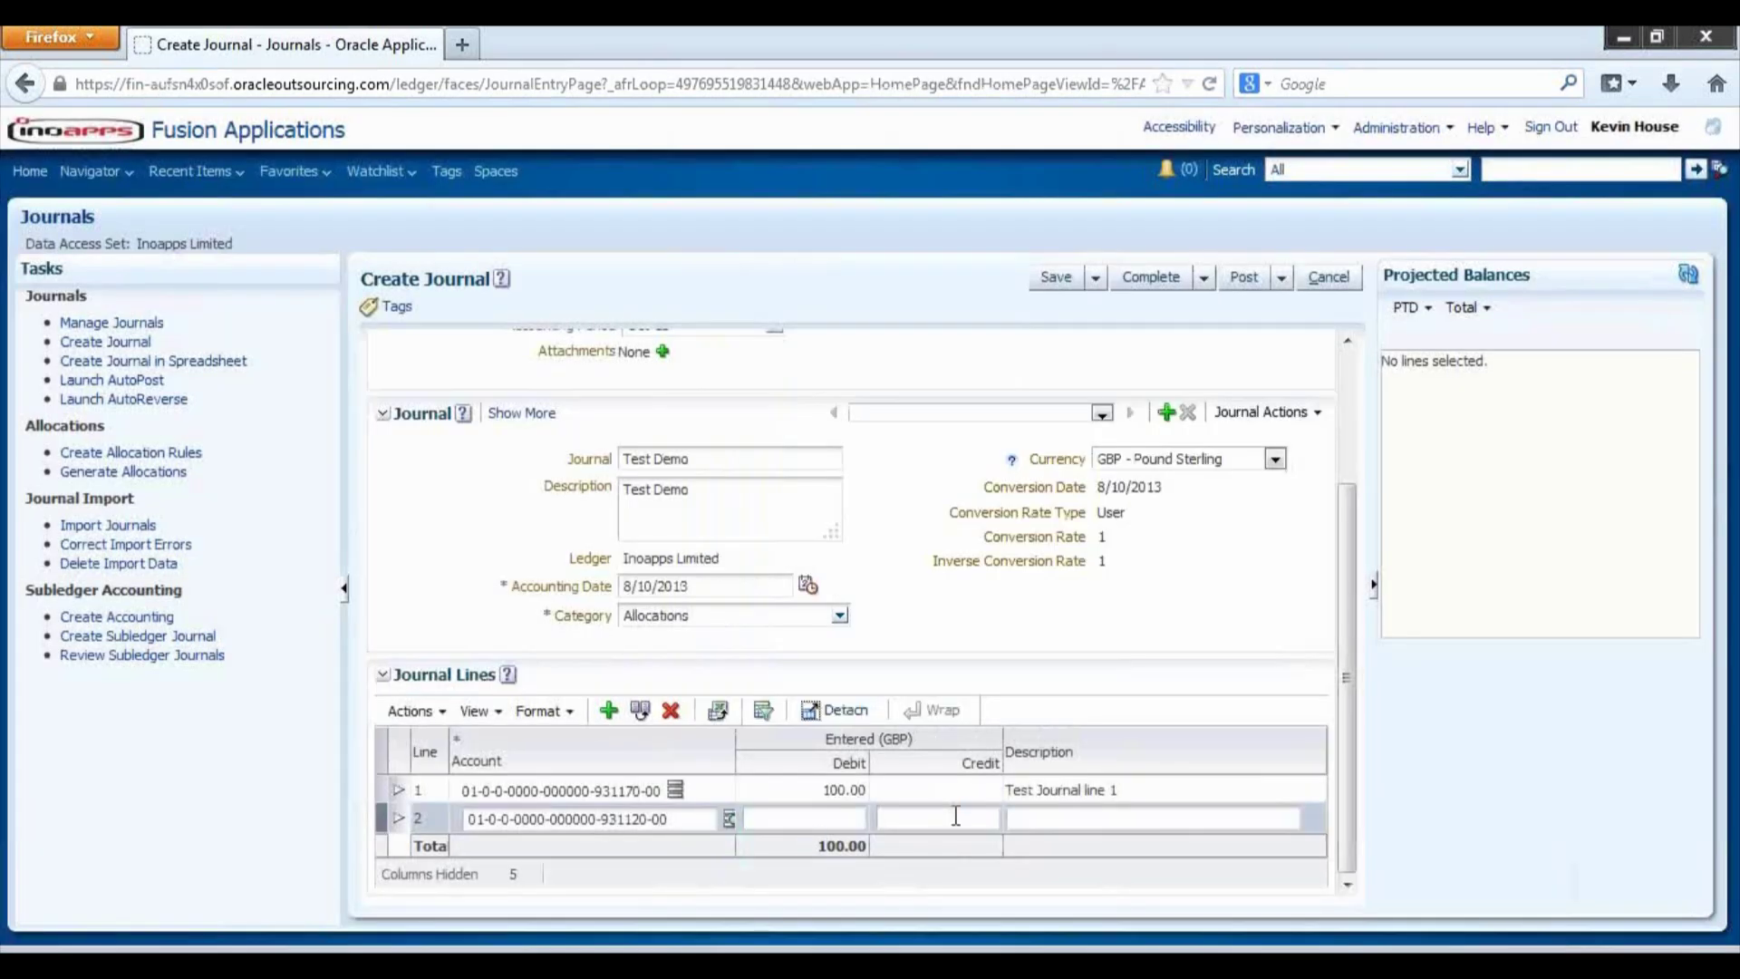
- Credit line 2 100.00 with description 'Test Journa Line 2' so the journal balances
{"action": "left_click", "coordinate": [956, 816]}
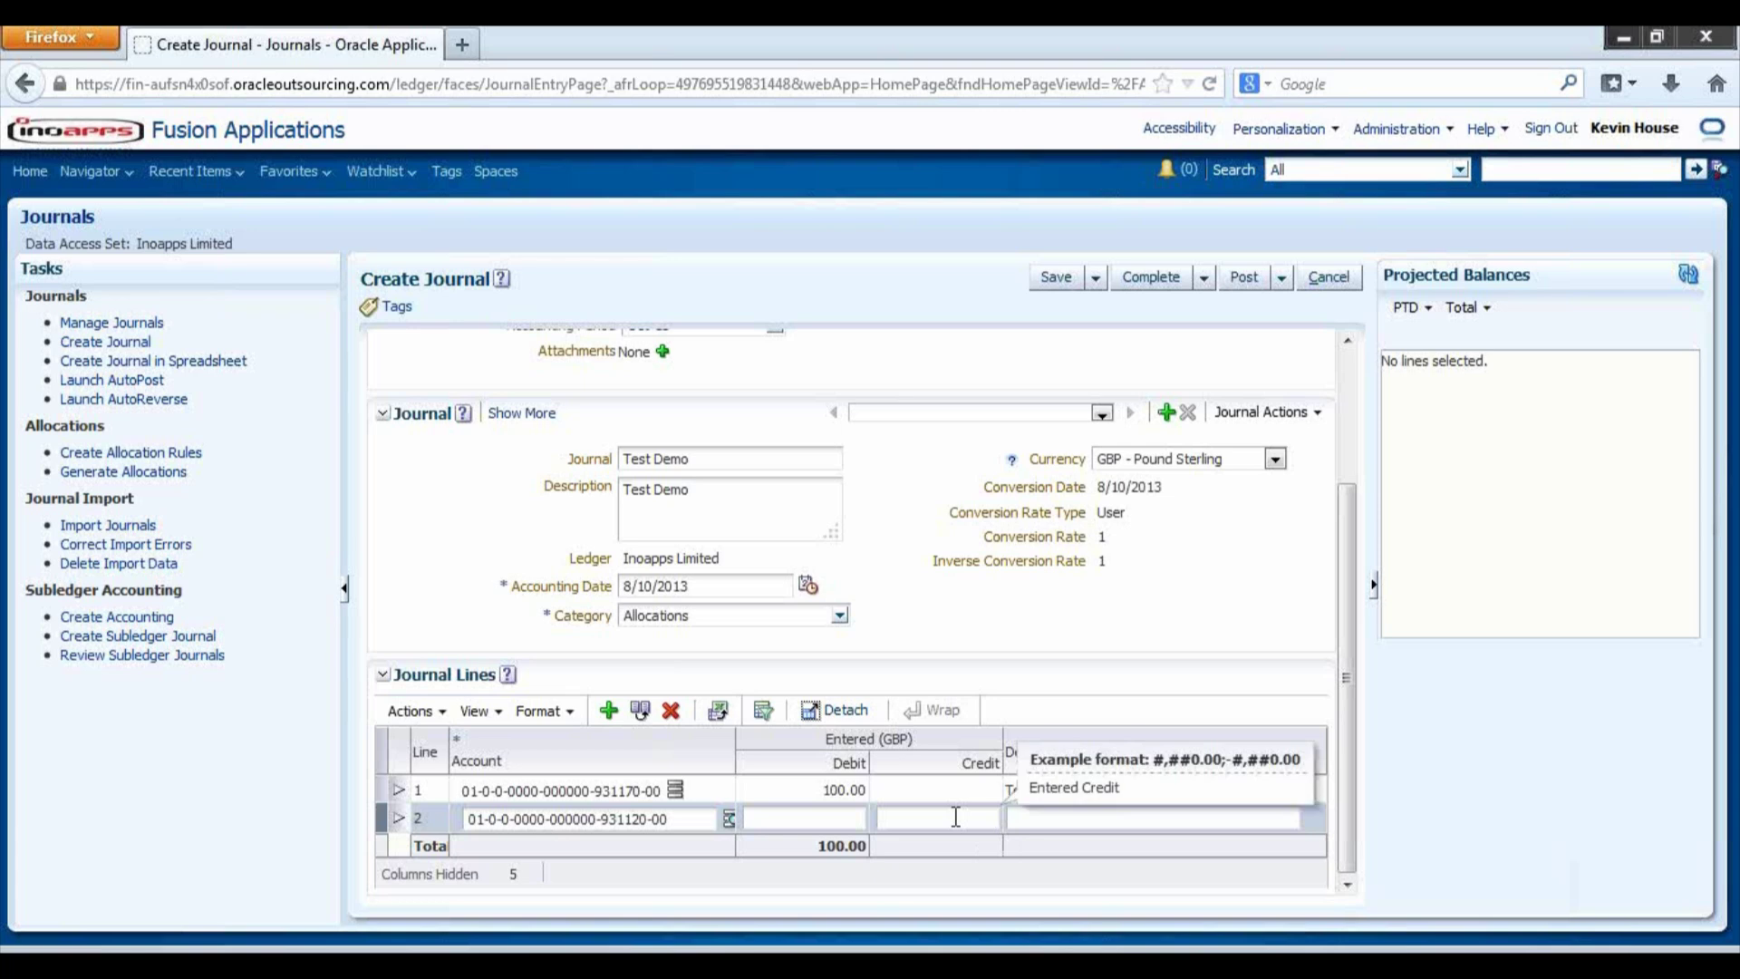
{"action": "type", "text": "100"}
{"action": "key", "text": "Tab"}
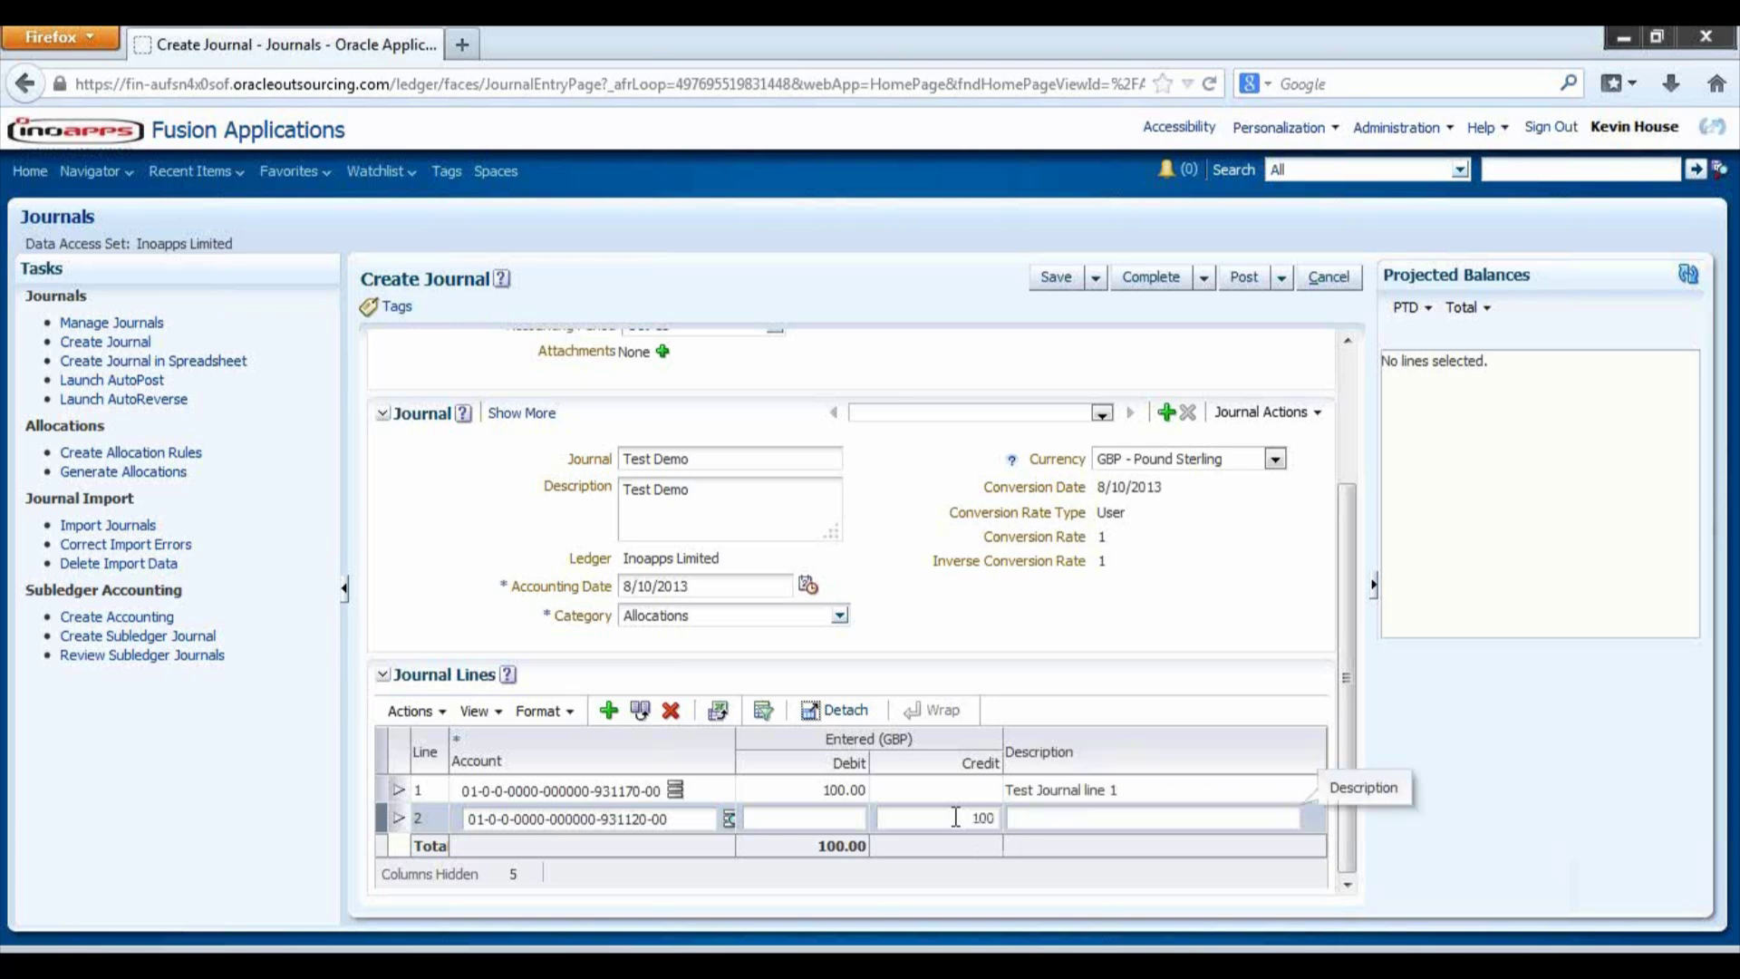
{"action": "type", "text": "TEST."}
{"action": "key", "text": "BackSpace"}
{"action": "key", "text": "BackSpace"}
{"action": "key", "text": "BackSpace"}
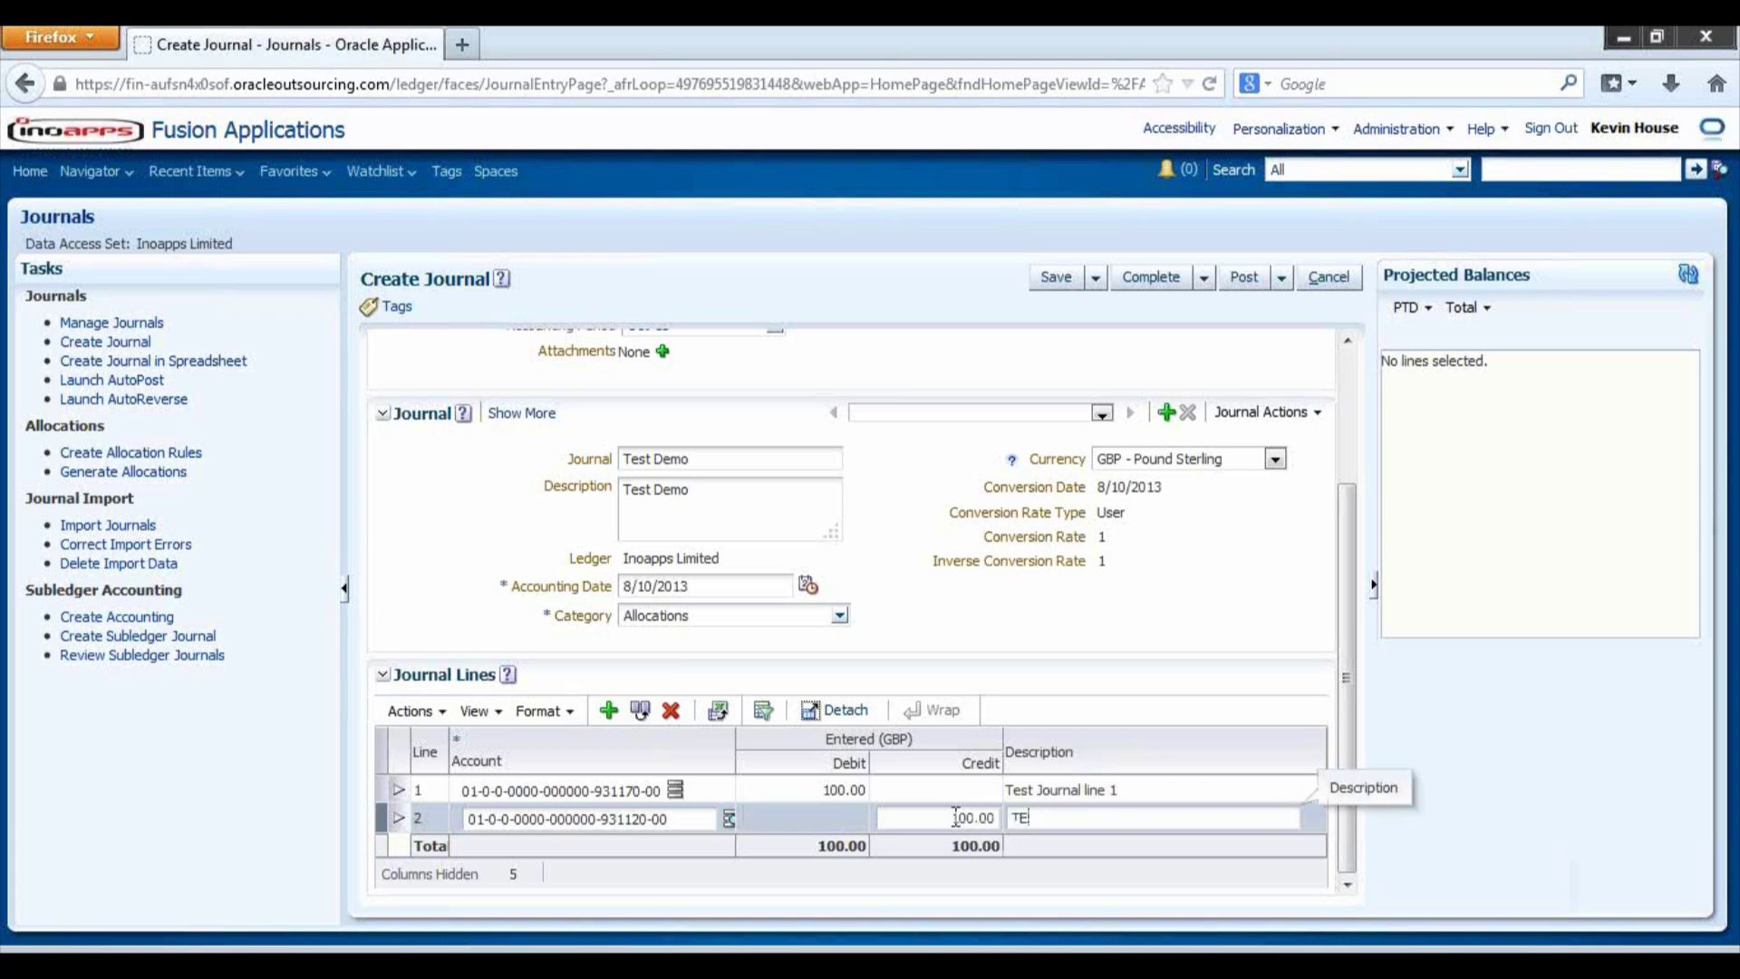
{"action": "type", "text": "st Journa Line"}
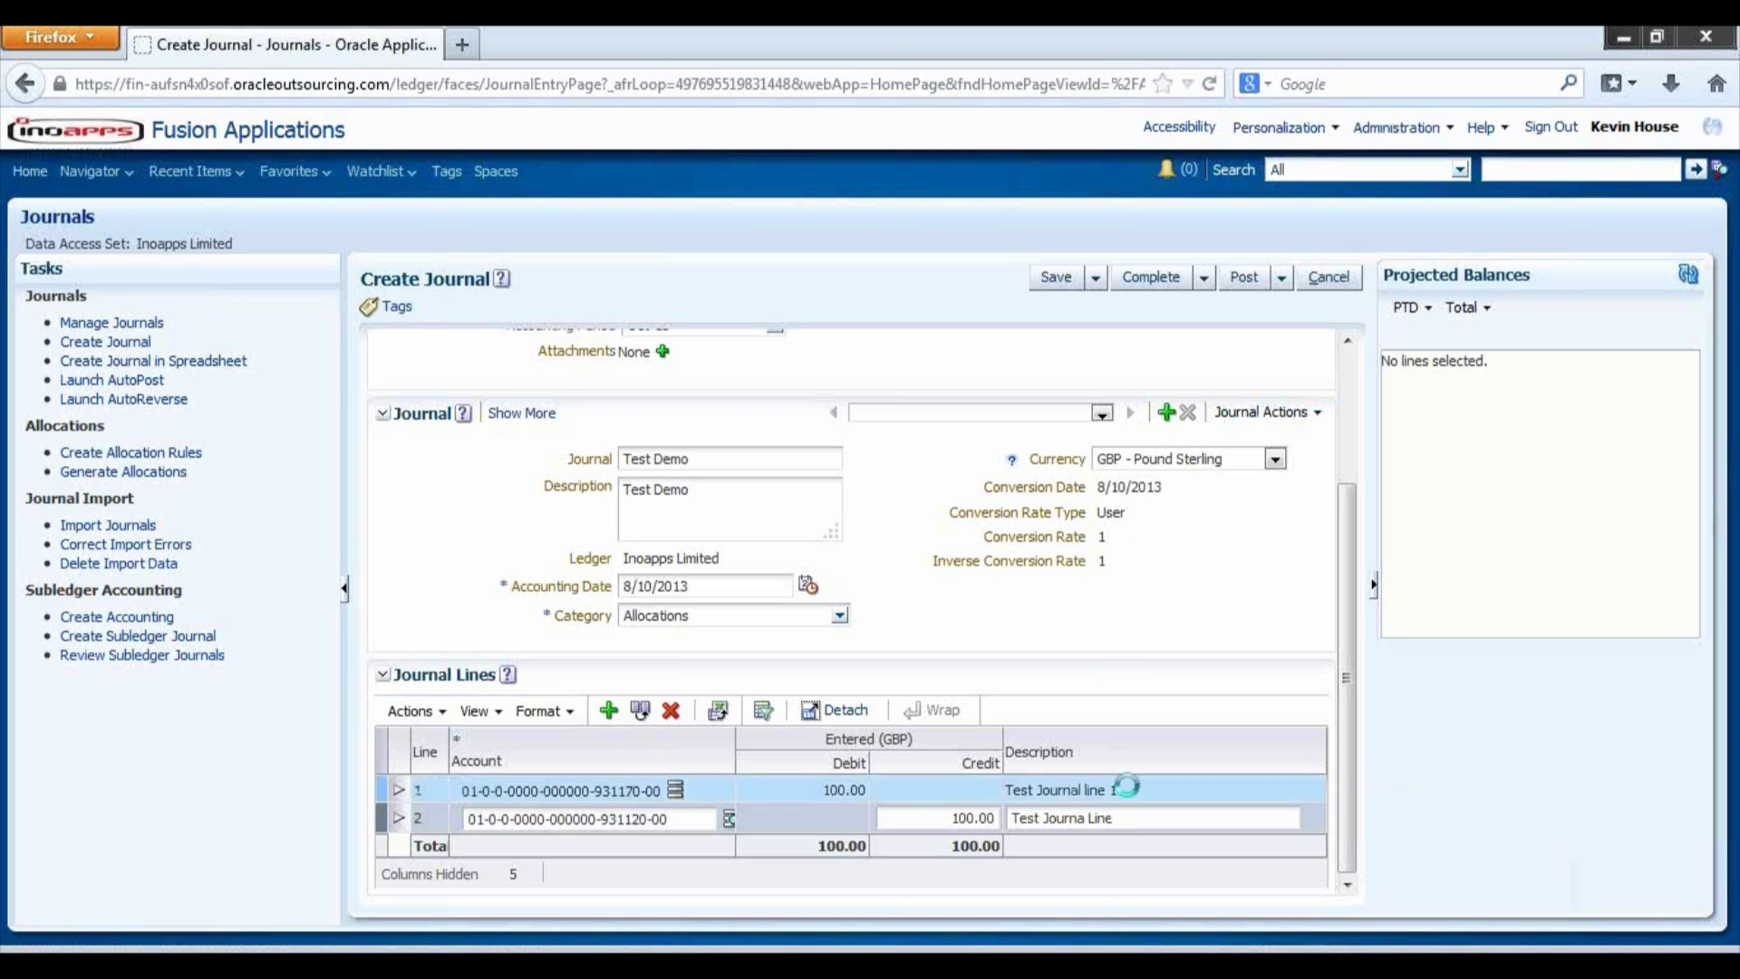
{"action": "left_click", "coordinate": [1135, 822]}
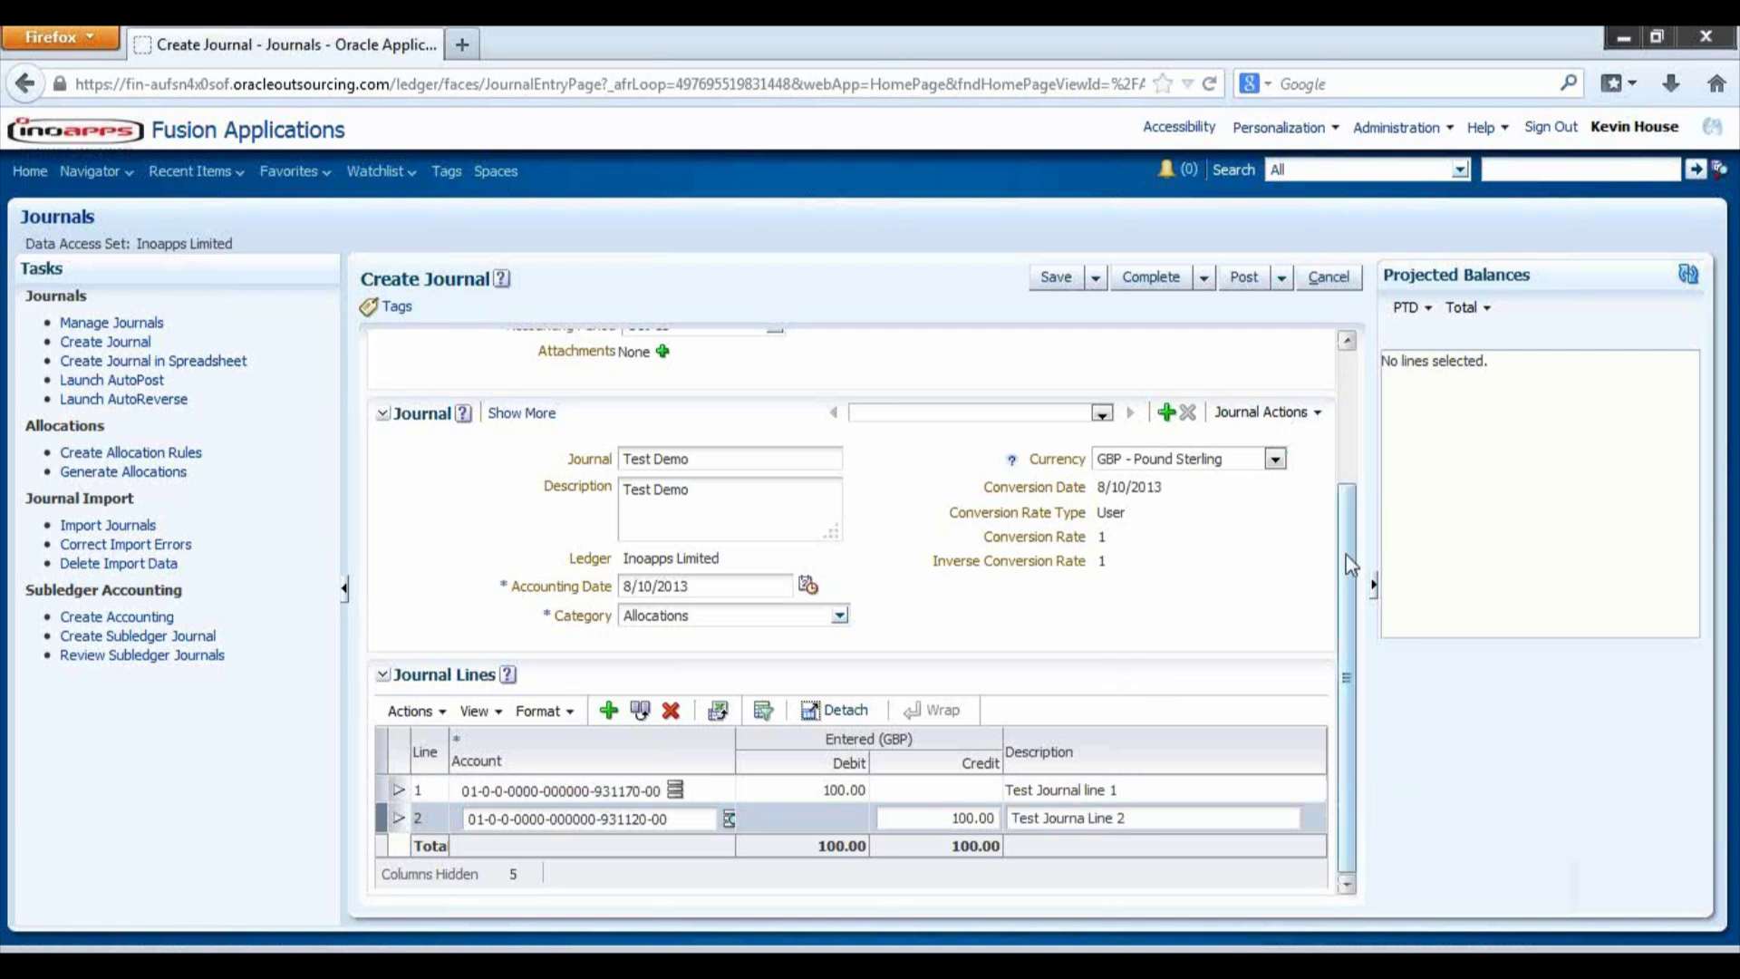
{"action": "left_click_drag", "start_coordinate": [1352, 563], "coordinate": [1341, 401]}
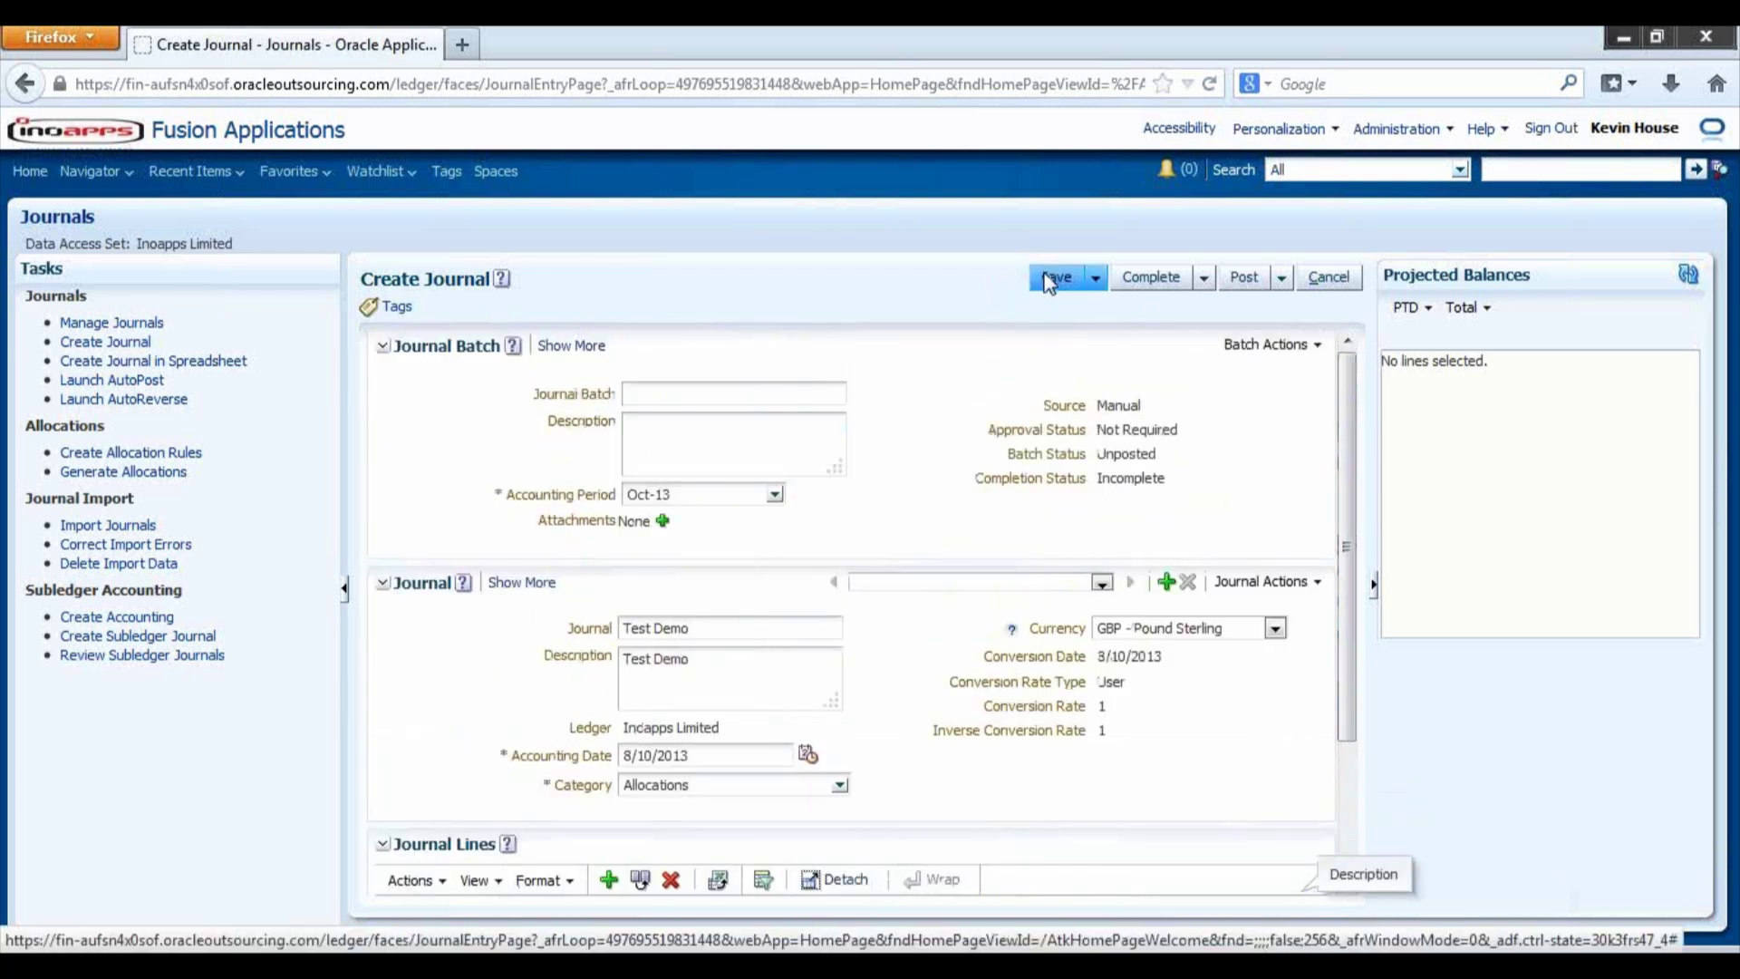
- Review the Save, Complete and Post options, then post the Test Demo journal
{"action": "left_click", "coordinate": [1097, 279]}
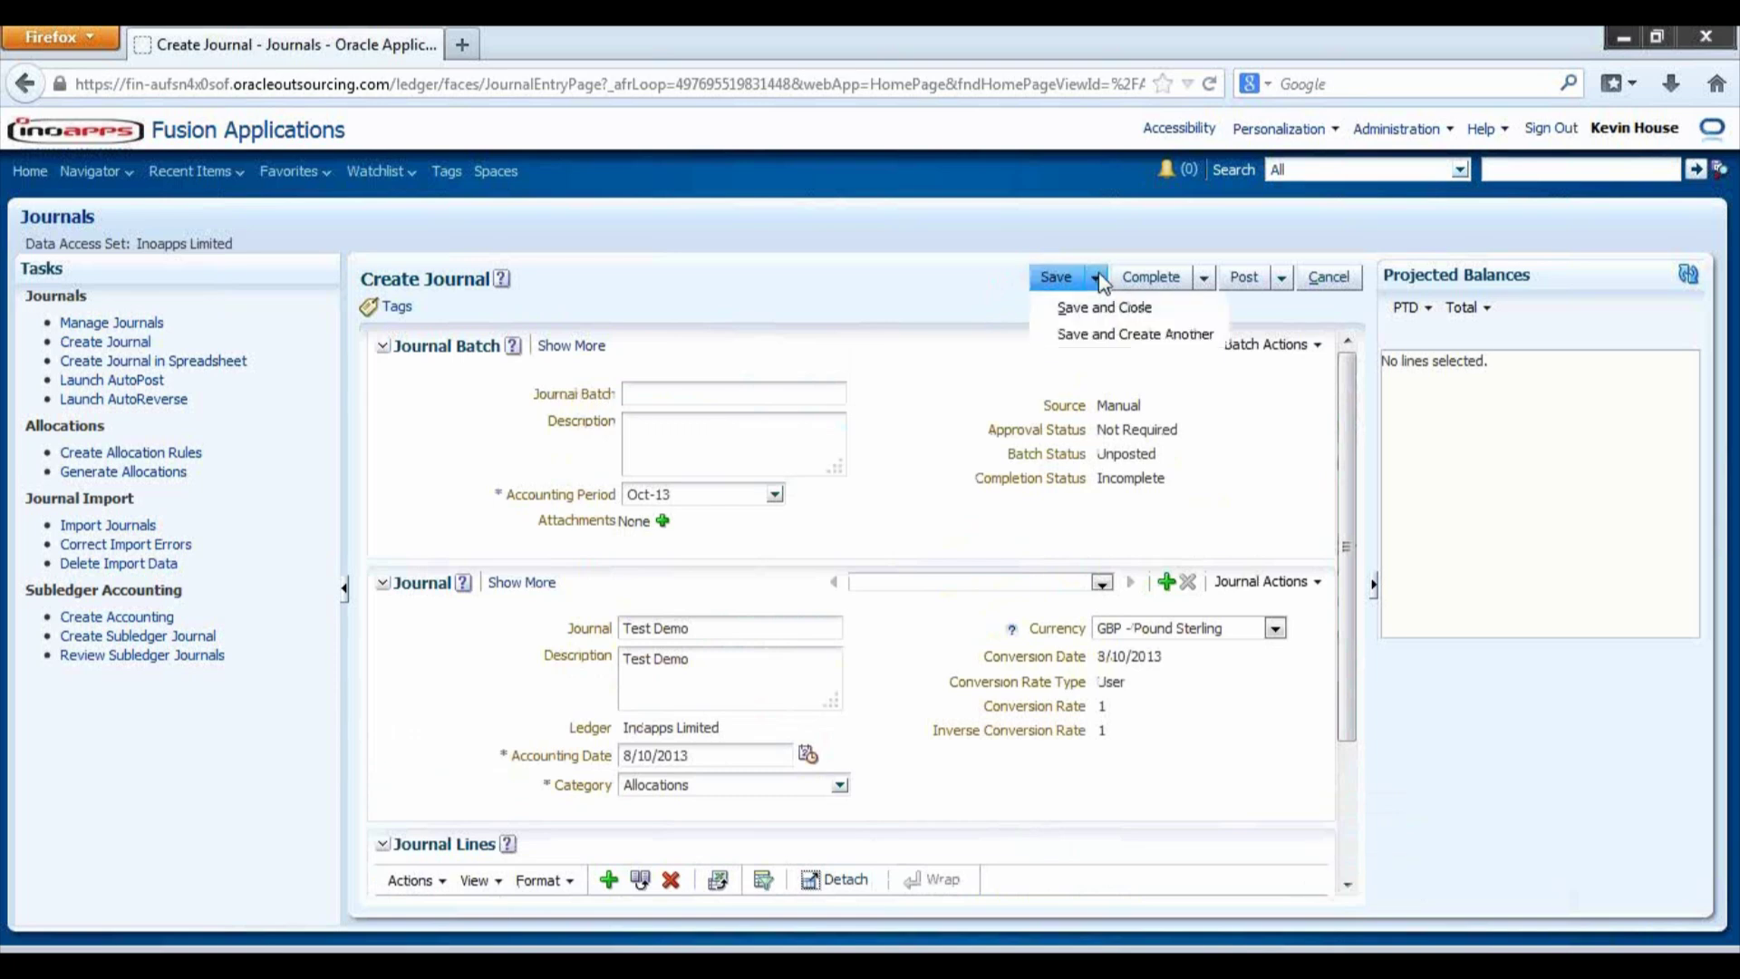
{"action": "left_click", "coordinate": [1206, 278]}
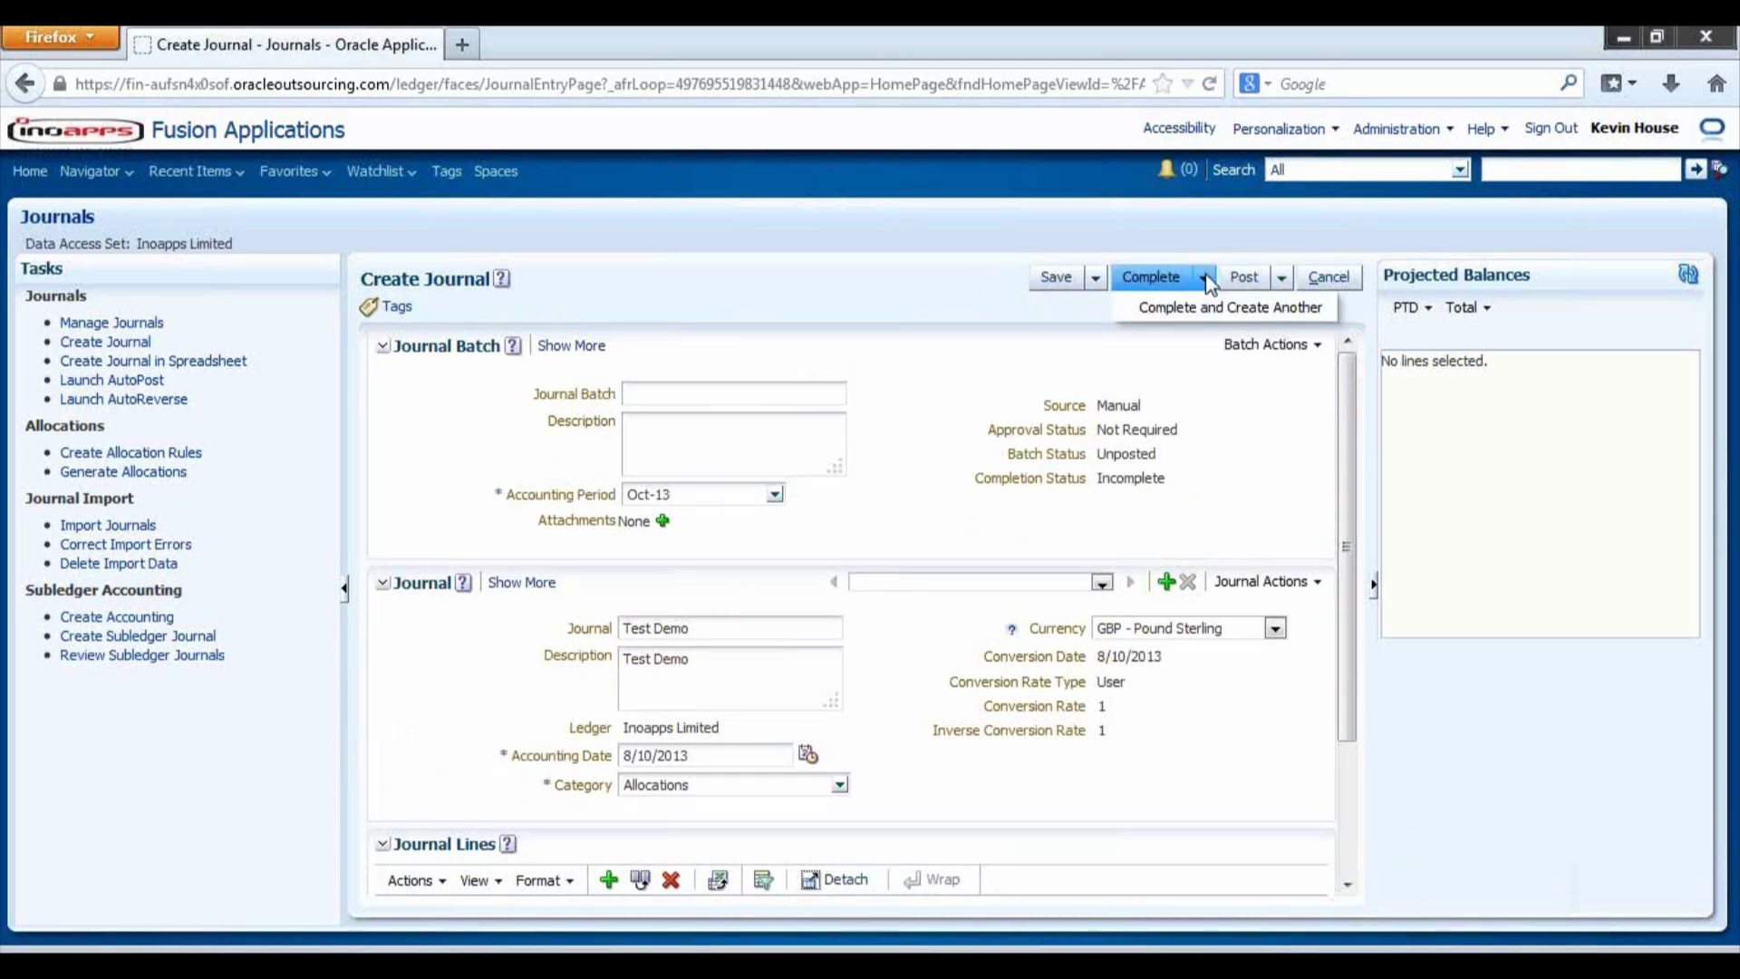
{"action": "left_click", "coordinate": [1270, 279]}
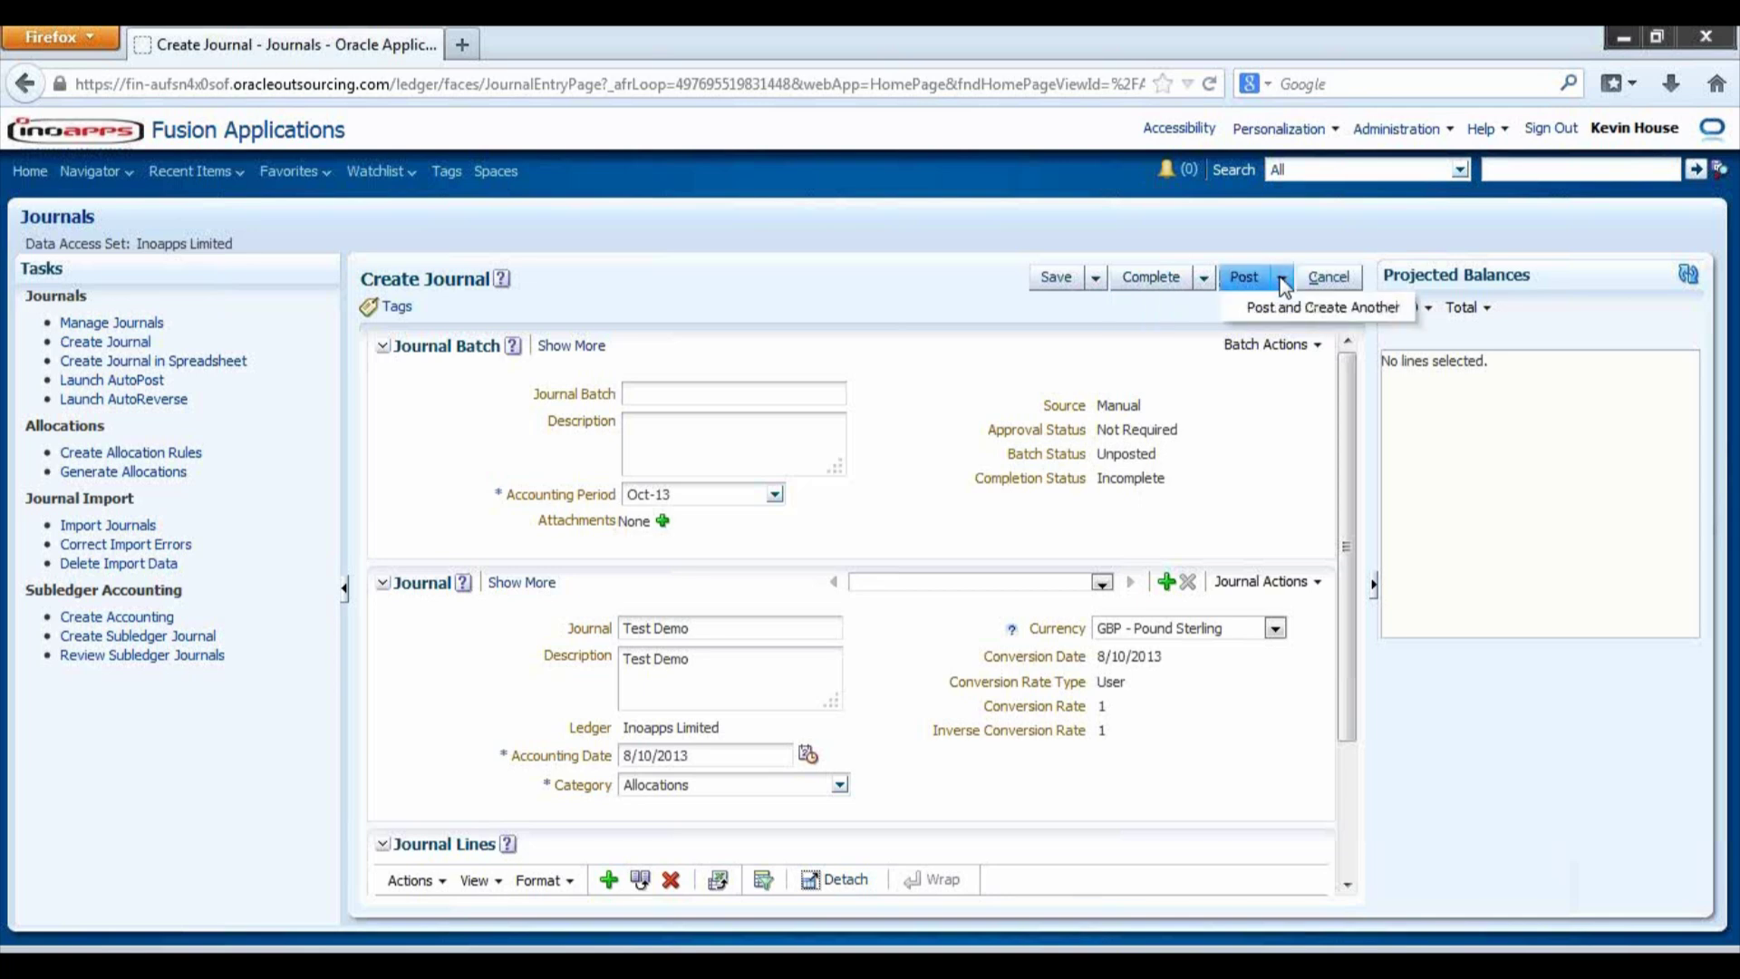
{"action": "left_click", "coordinate": [1249, 278]}
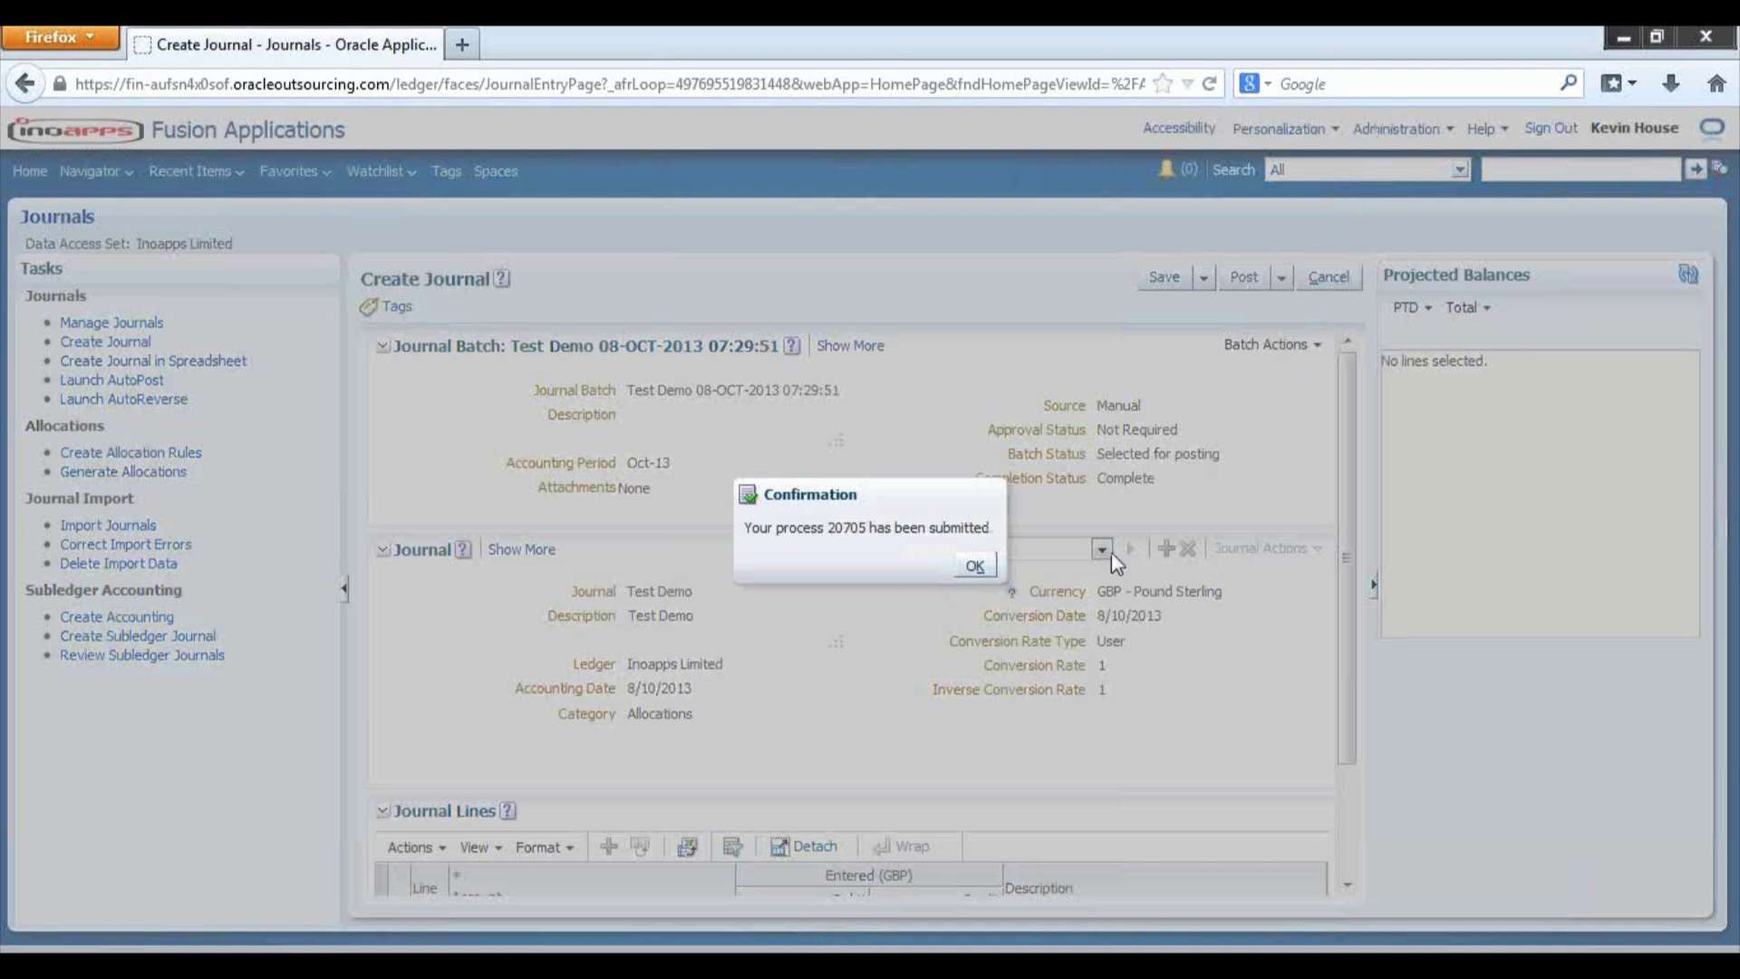
- Dismiss the posting submission confirmation to return to the Edit Journal page
{"action": "left_click", "coordinate": [968, 569]}
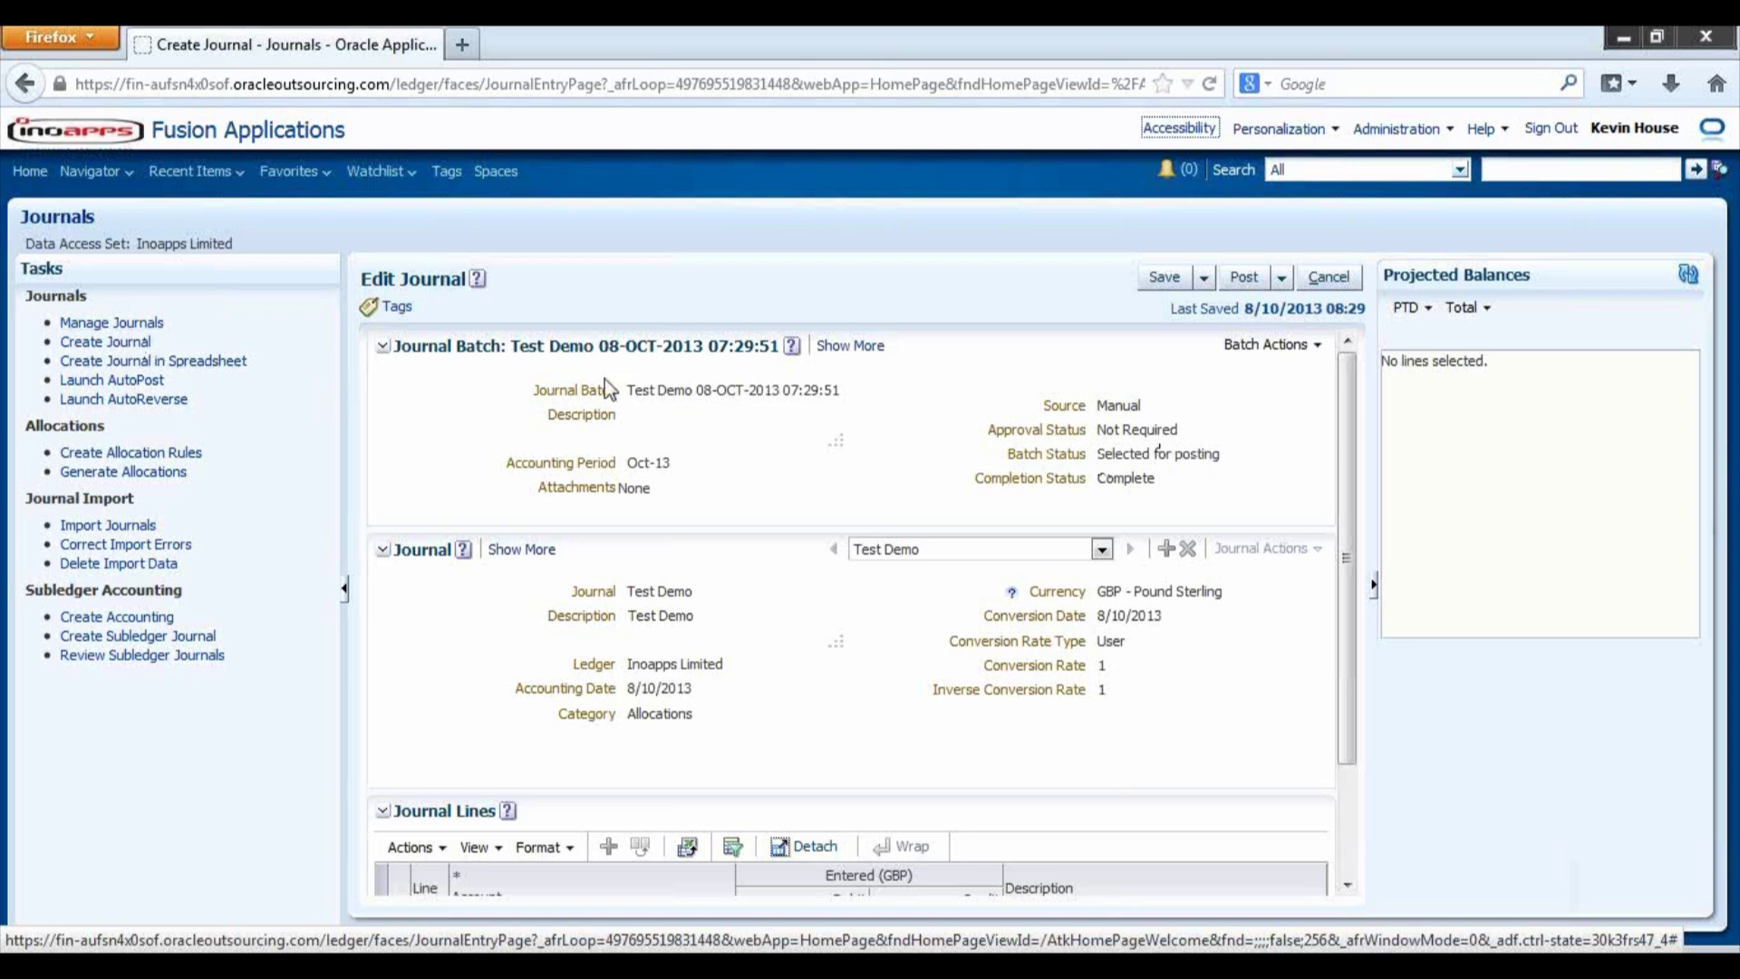
- Search Manage Journals for period Oct-13 and check Test Demo's batch status is Posted
{"action": "left_click", "coordinate": [143, 324]}
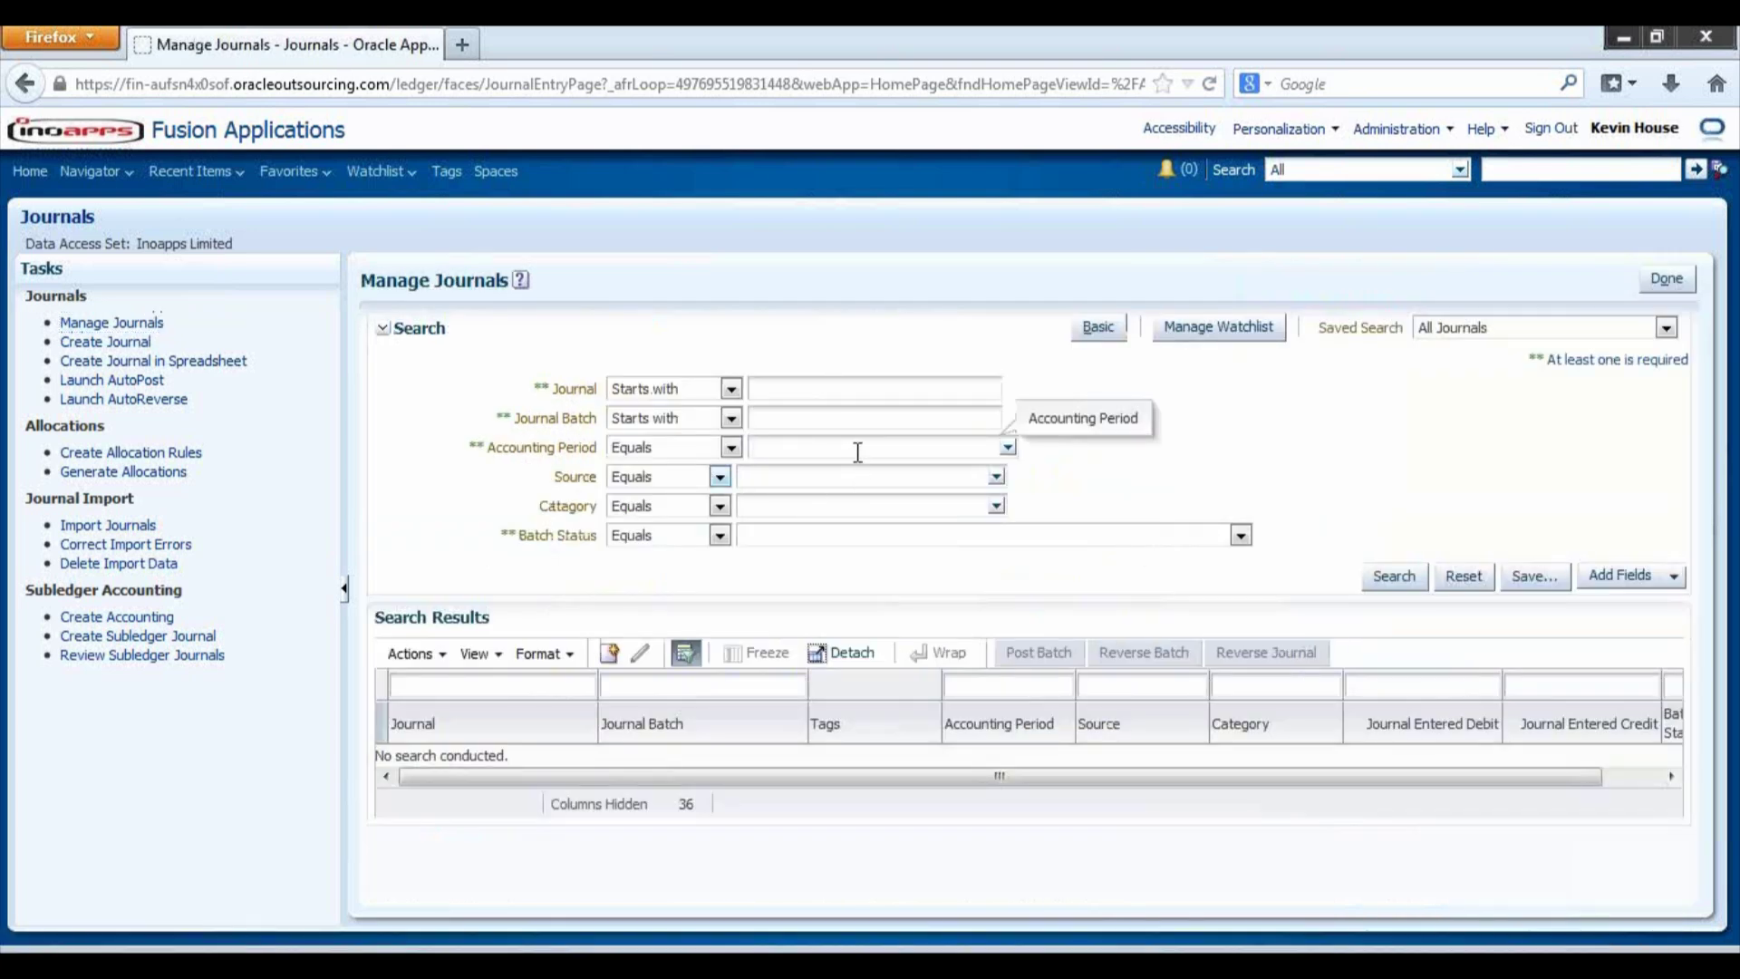
{"action": "type", "text": "Oct-13"}
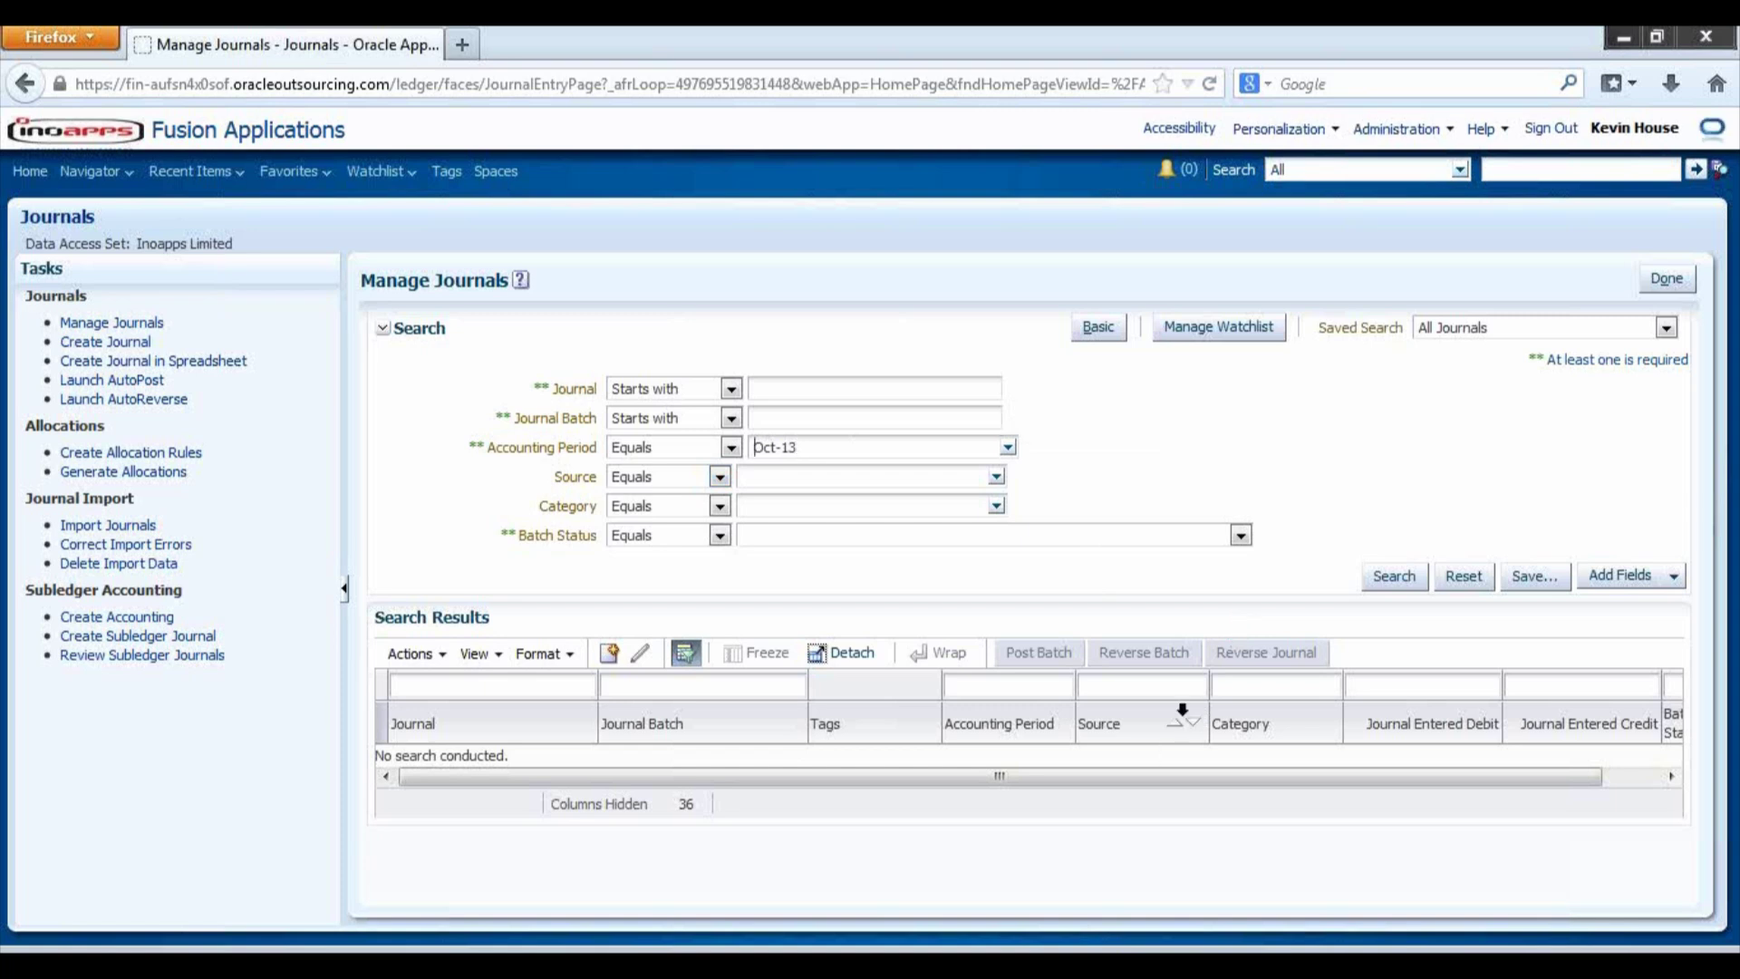
{"action": "left_click", "coordinate": [1374, 580]}
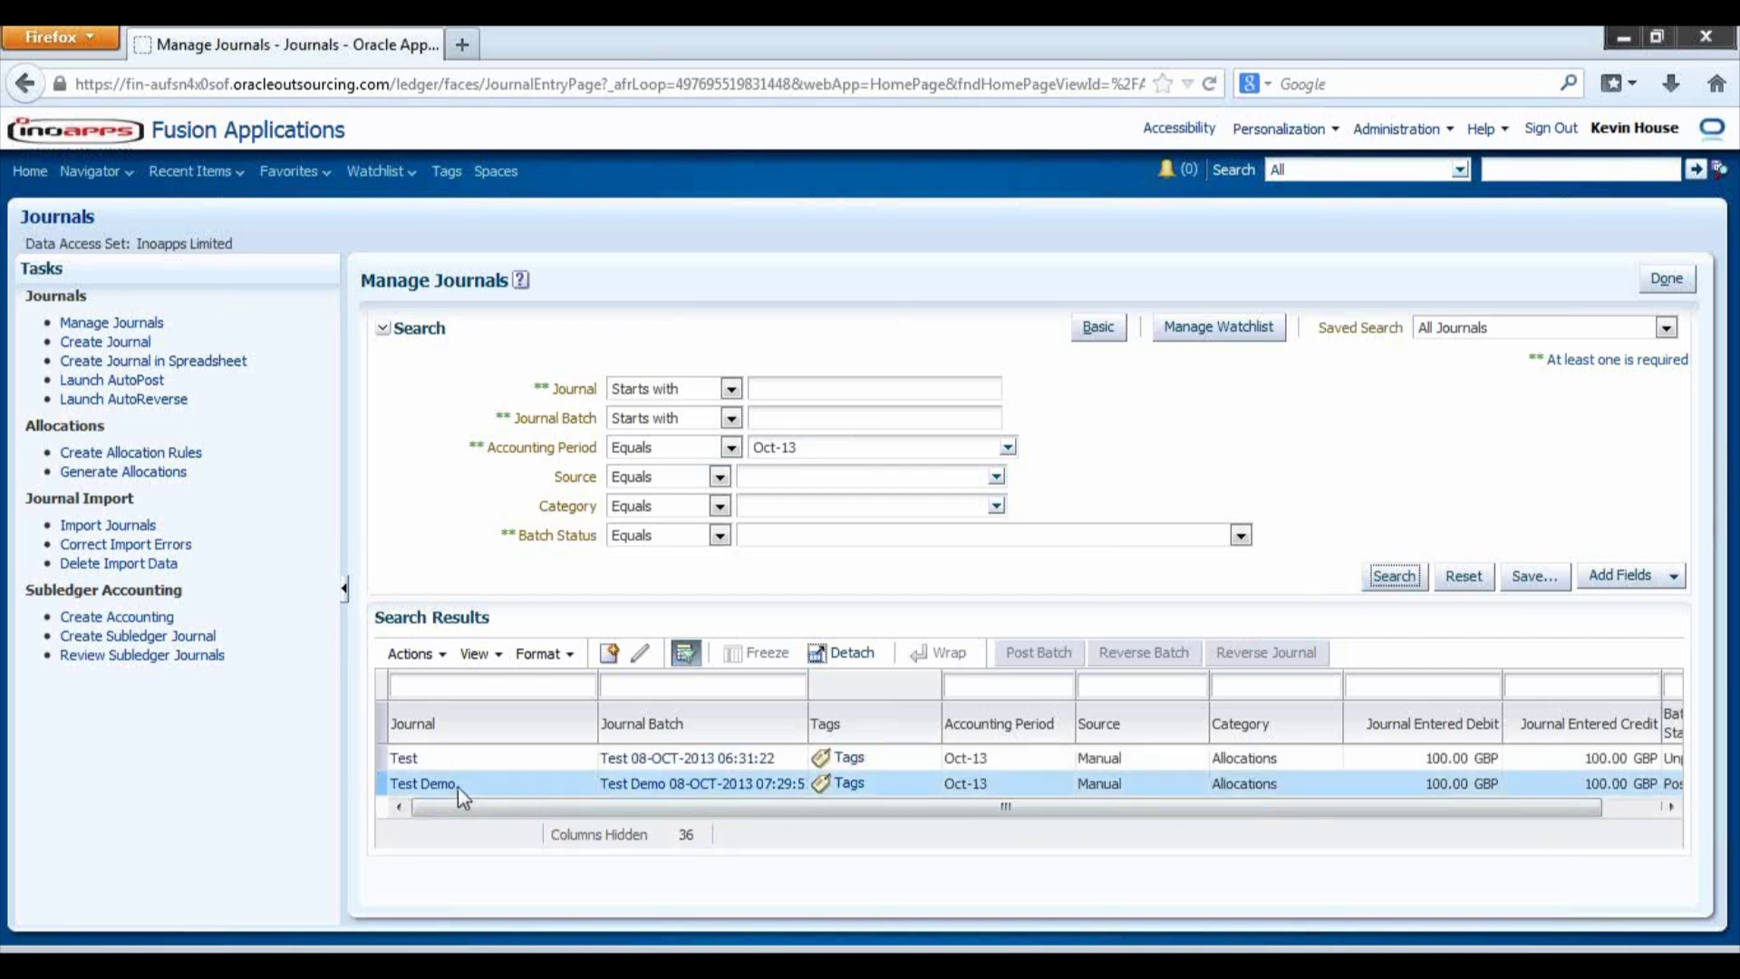
{"action": "left_click_drag", "start_coordinate": [623, 809], "coordinate": [998, 814]}
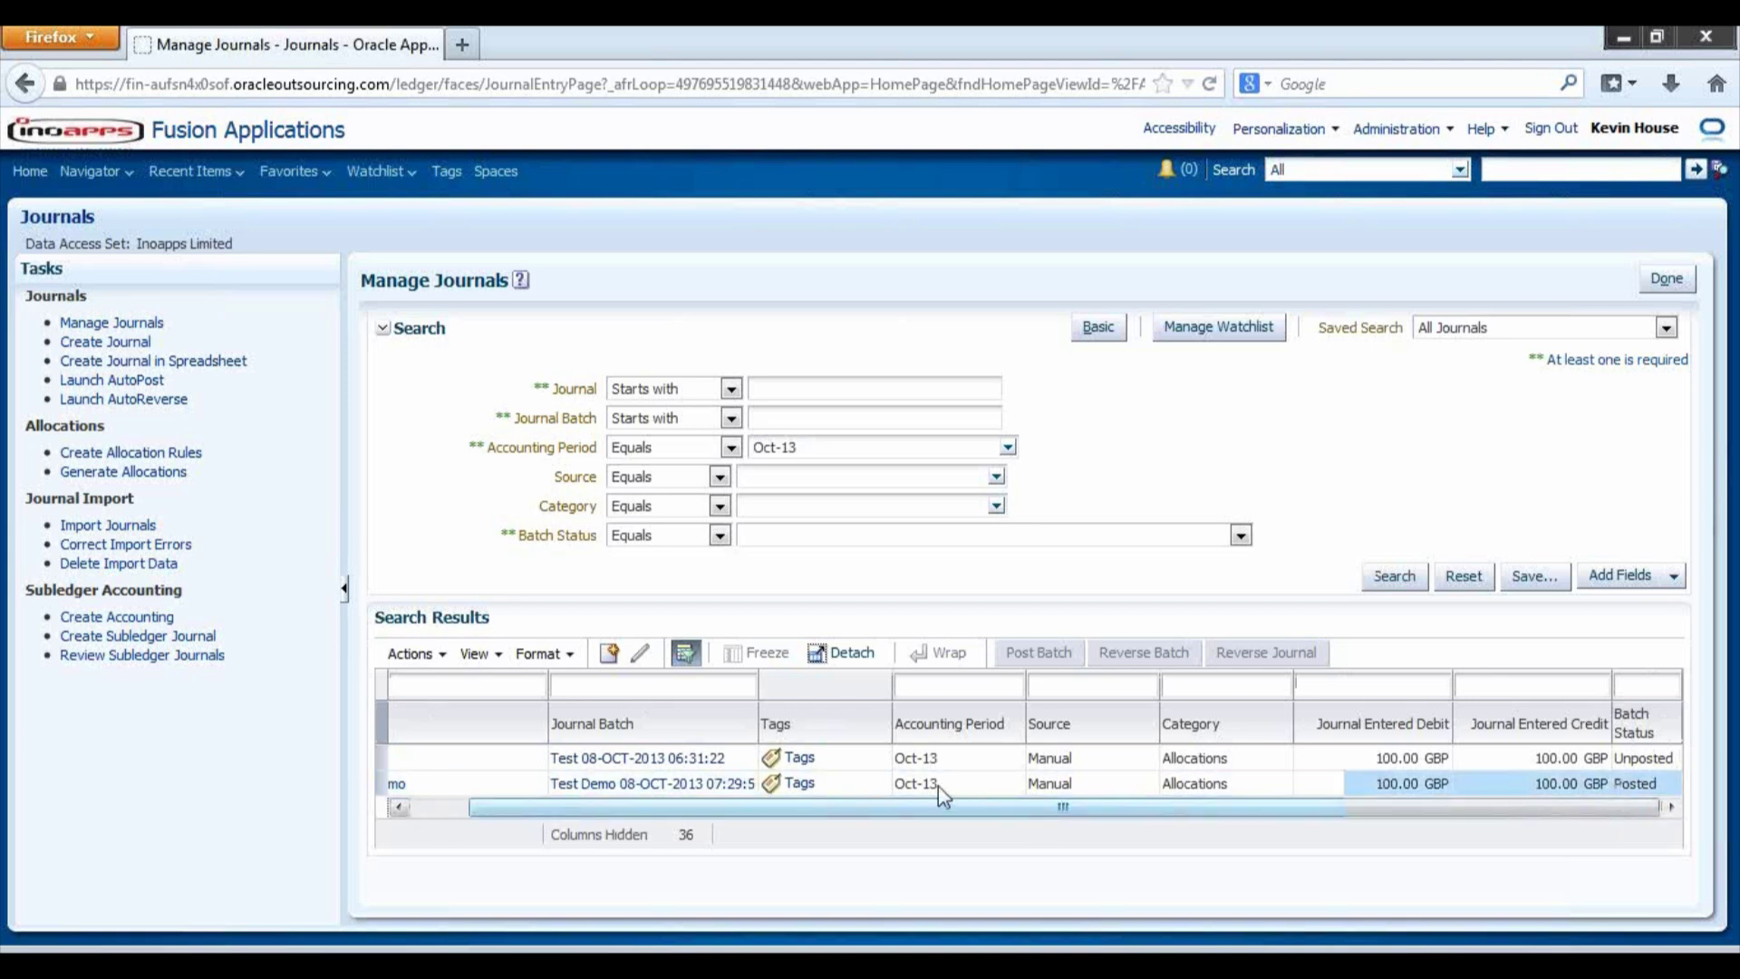
{"action": "left_click", "coordinate": [439, 812]}
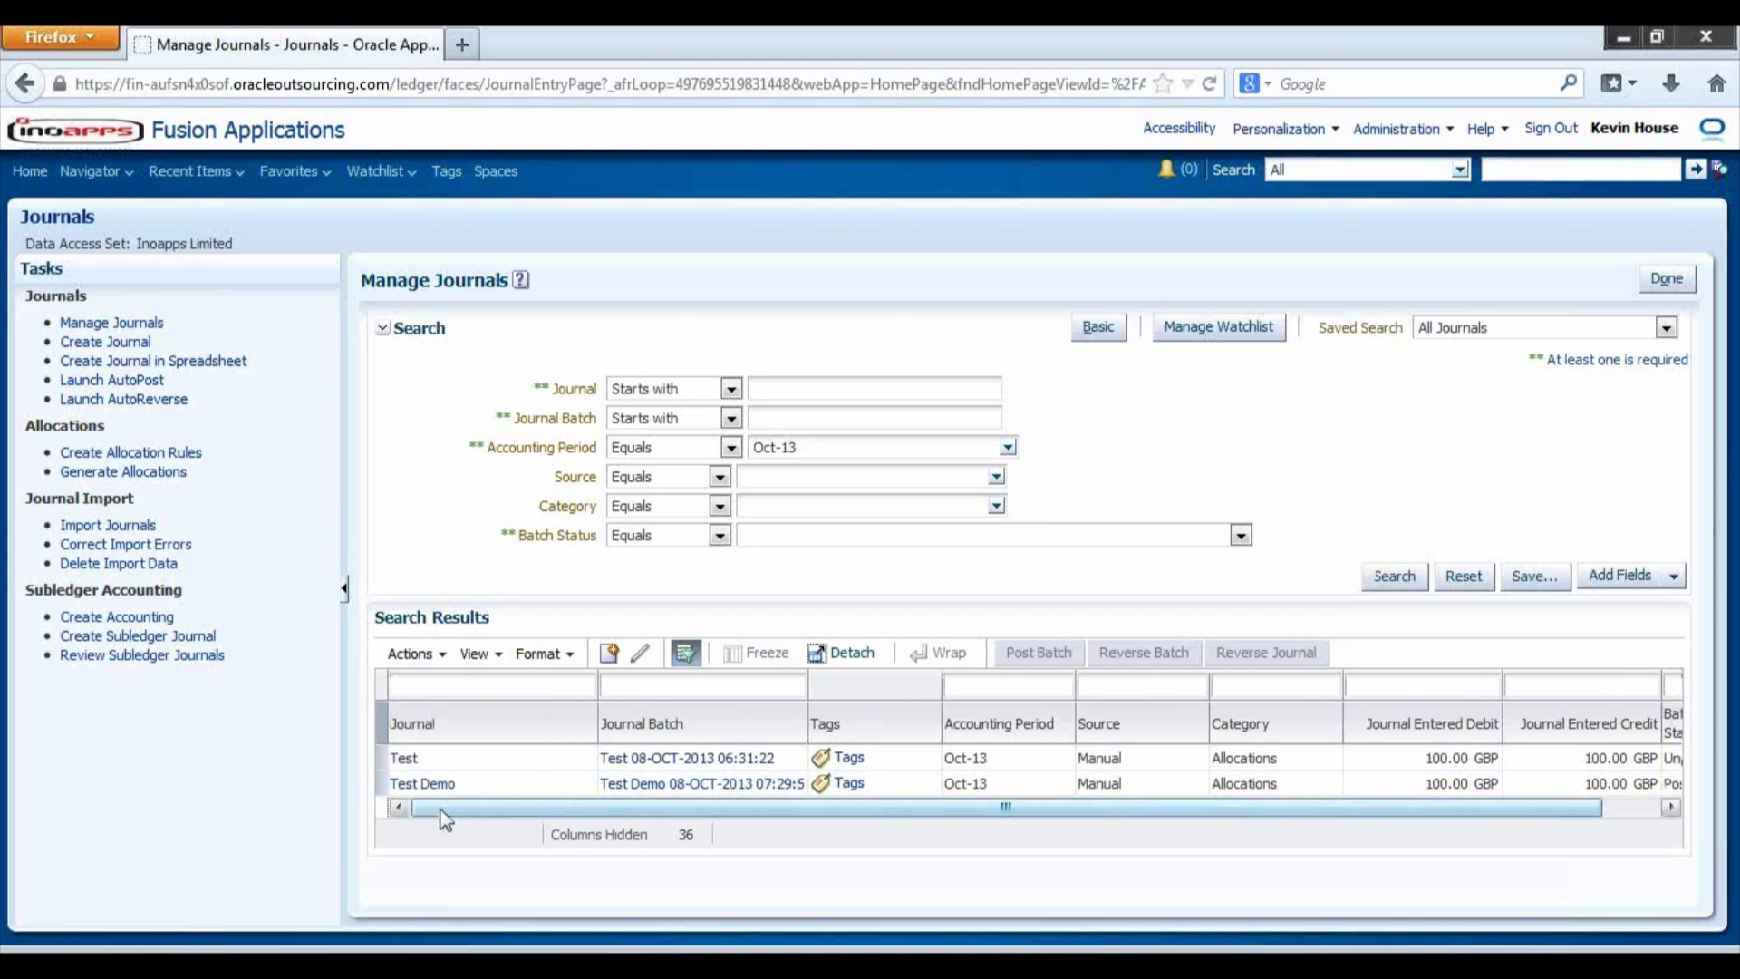